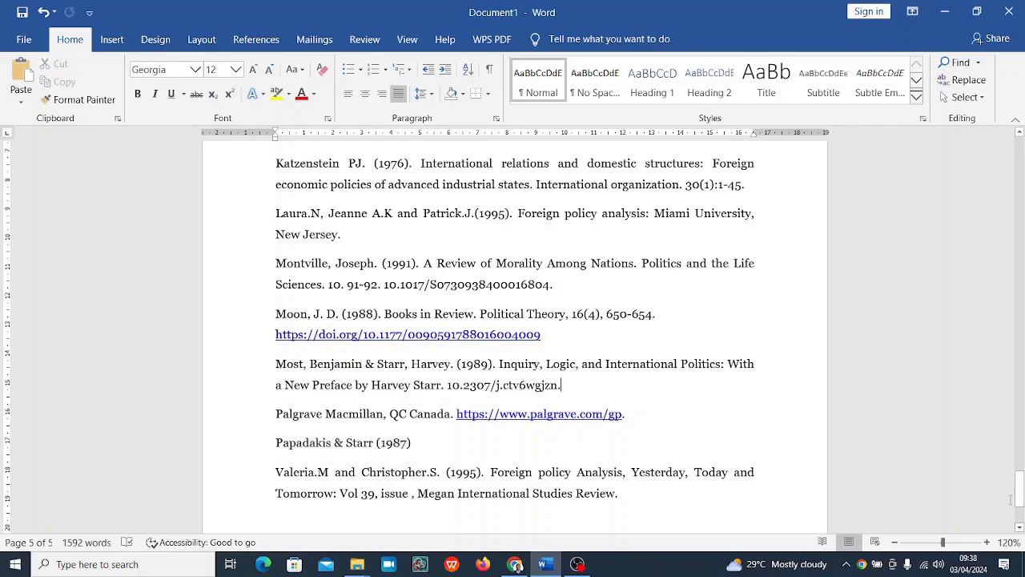
Step: Select the incomplete 'Papadakis & Starr (1987)' reference line and switch to its Google results
left_click_drag(1020, 492, 1020, 164)
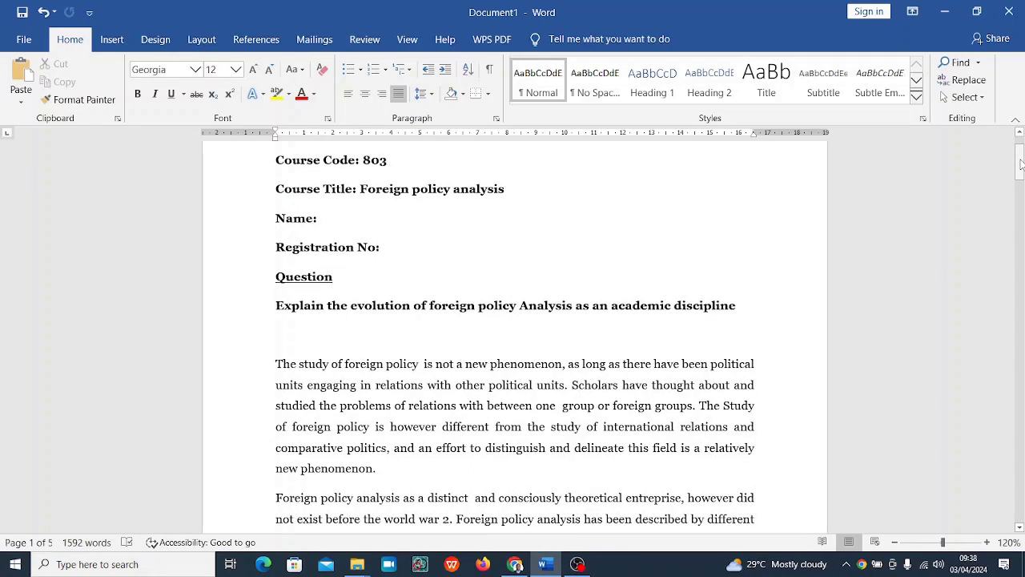
mouse_move(1020, 164)
left_mouse_down()
mouse_move(1020, 376)
mouse_move(1020, 165)
left_mouse_up()
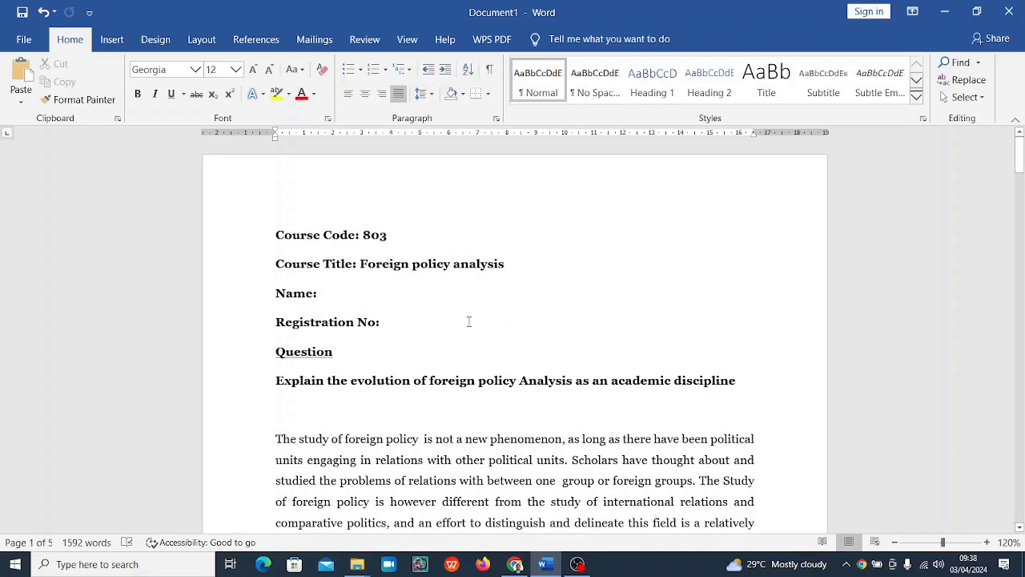
left_click_drag(1020, 165, 1021, 497)
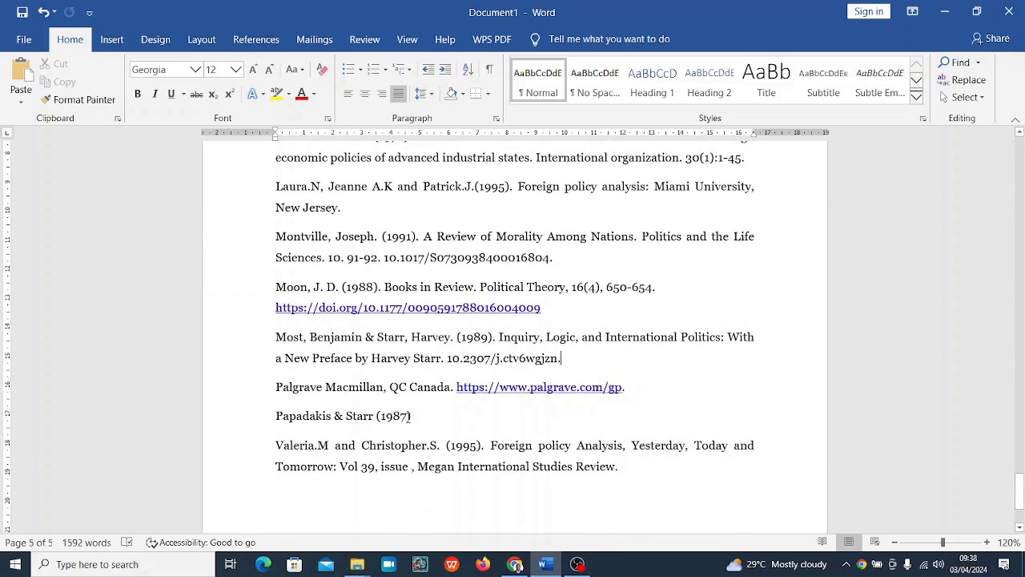
left_click_drag(411, 416, 271, 418)
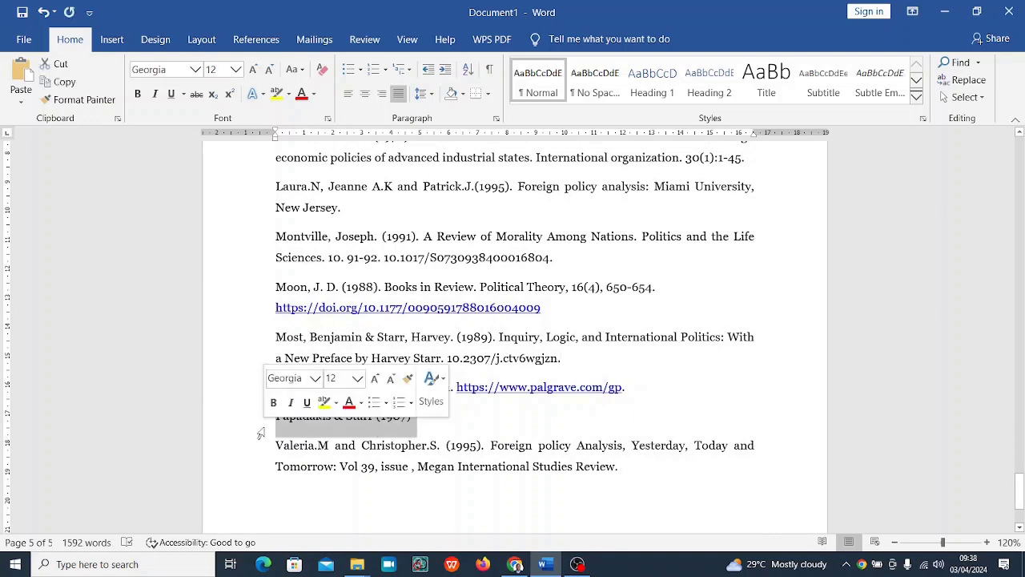
left_click(514, 564)
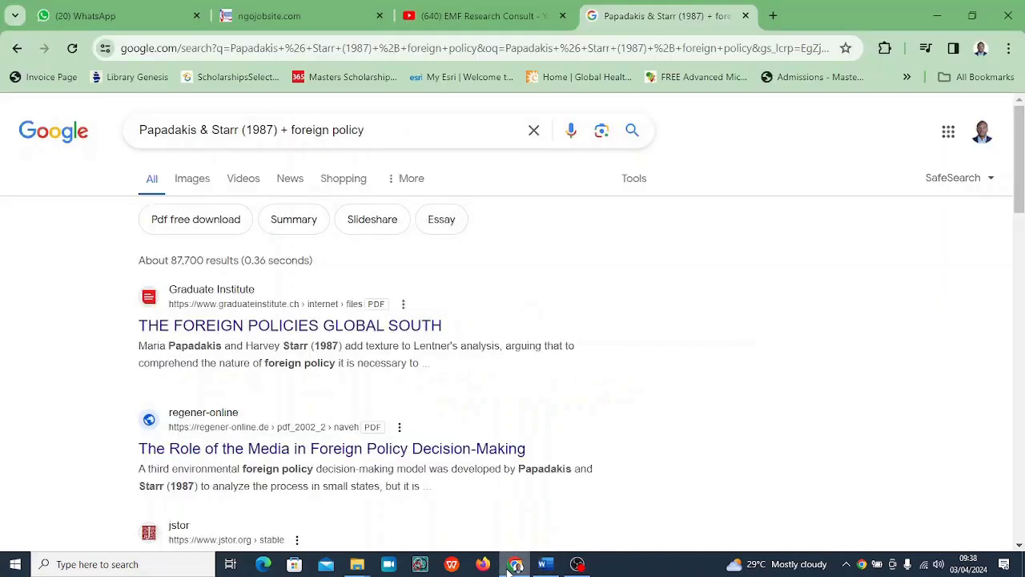
Step: Rerun the 'Papadakis & Starr (1987) + foreign policy' search and scroll down to the JSTOR result
left_click(376, 135)
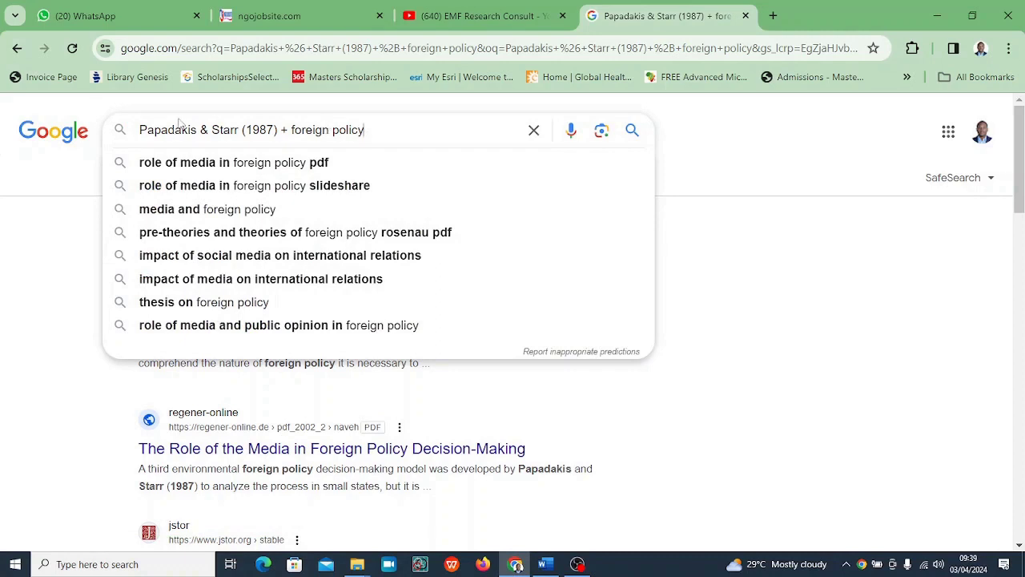
left_click(633, 133)
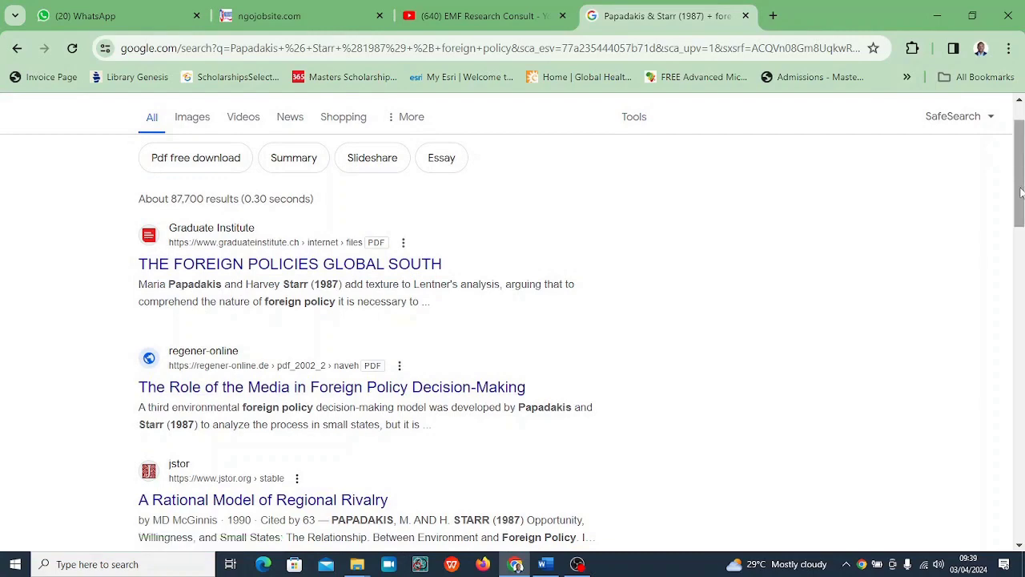
left_click_drag(1019, 195, 1016, 226)
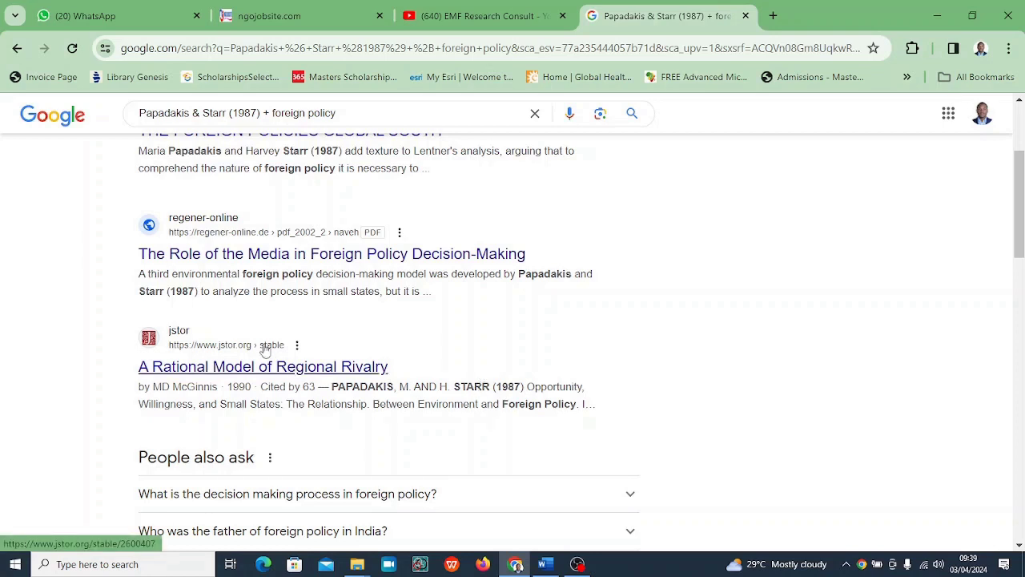
left_click(258, 370)
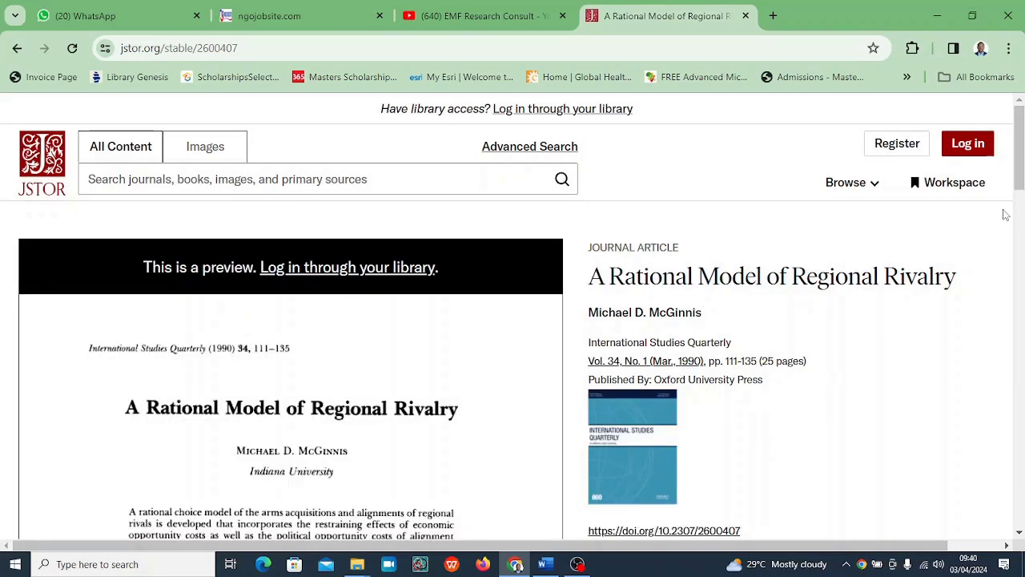
mouse_move(1021, 166)
left_mouse_down()
mouse_move(993, 351)
mouse_move(1015, 469)
mouse_move(1009, 152)
left_mouse_up()
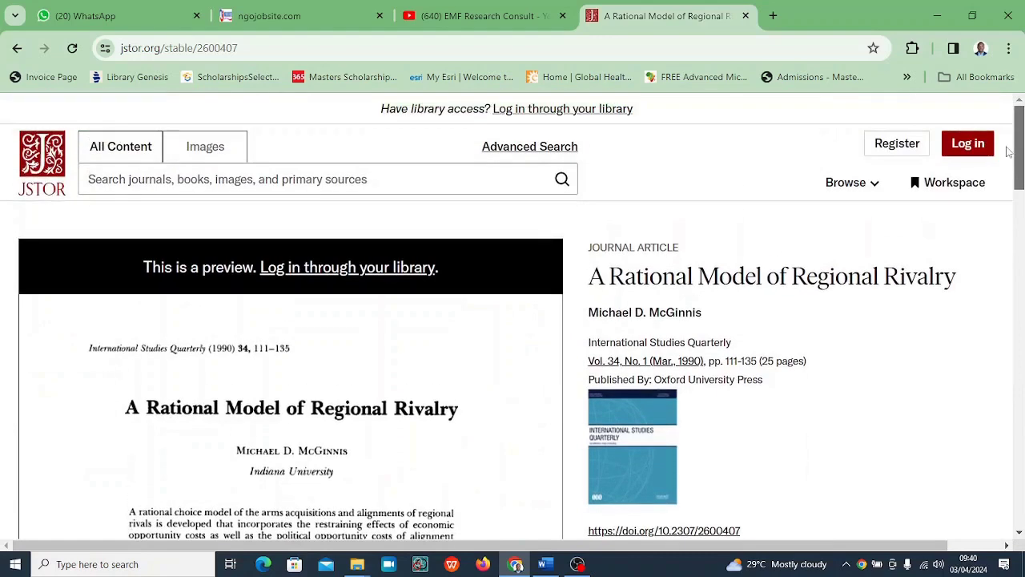
left_click(17, 48)
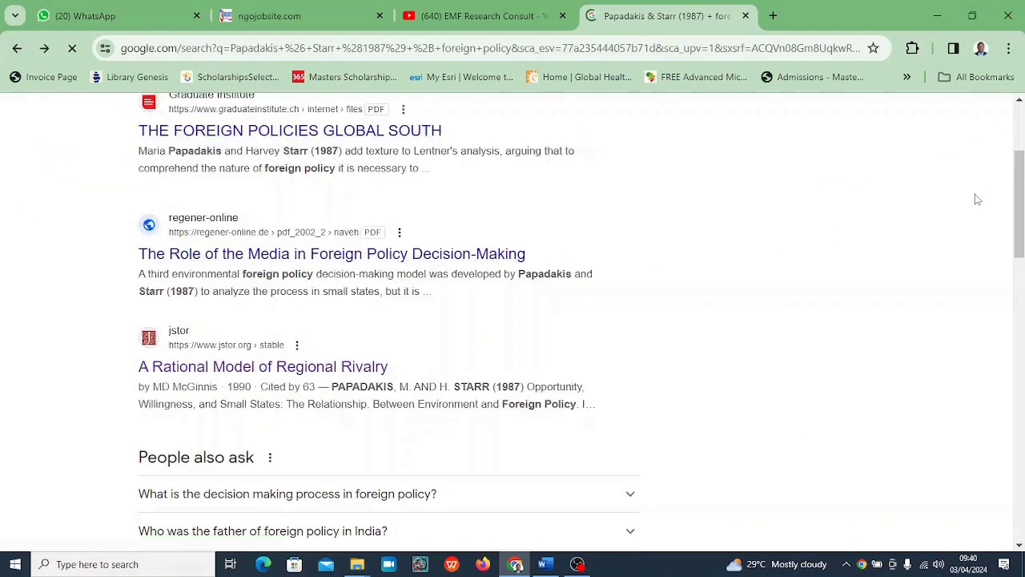
Step: Leave the ResearchGate PDF and open the 'Regime Stability and Foreign Policy Change' result
left_click_drag(1018, 213, 991, 327)
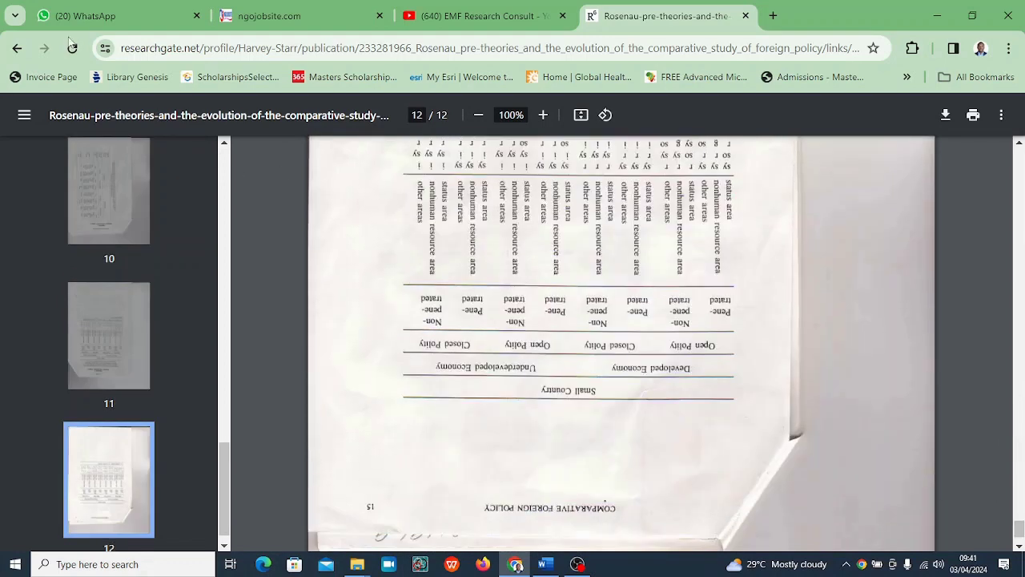
left_click(18, 50)
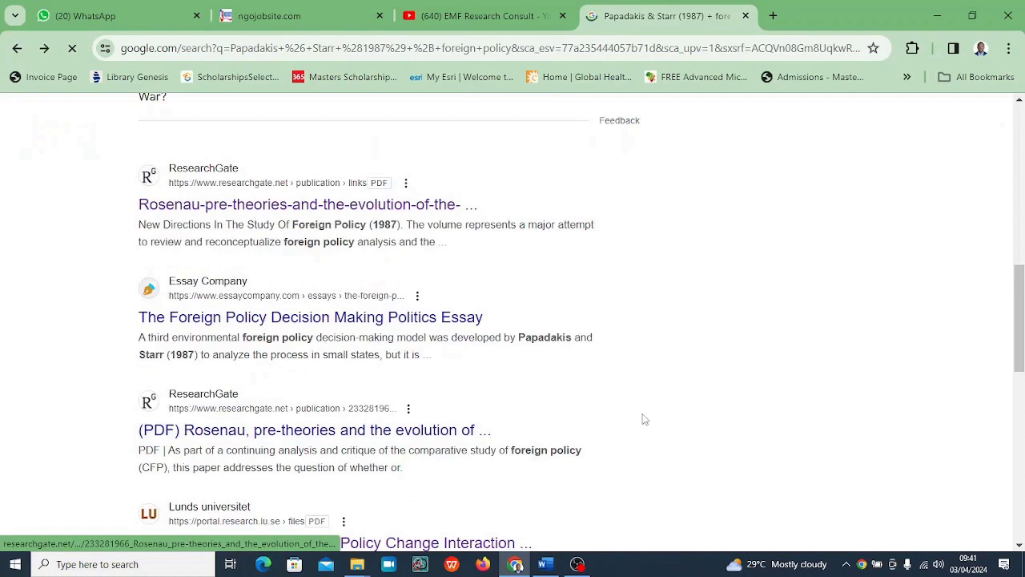
left_click_drag(1021, 321, 1023, 343)
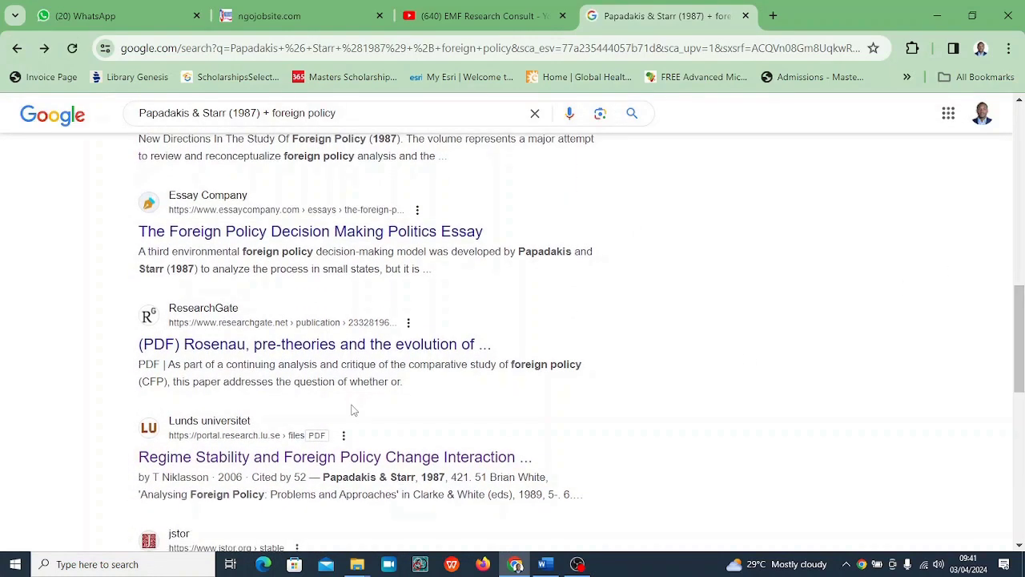
left_click(363, 463)
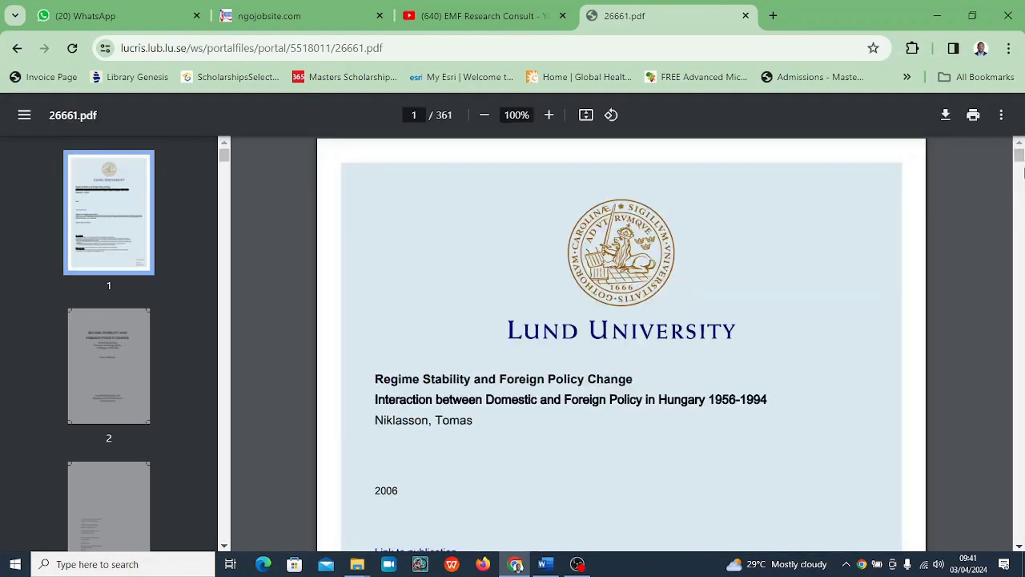
Step: Scroll the Lund PDF to page 339 and select the full Papadakis & Starr 1987 reference
left_click_drag(1020, 161, 1022, 501)
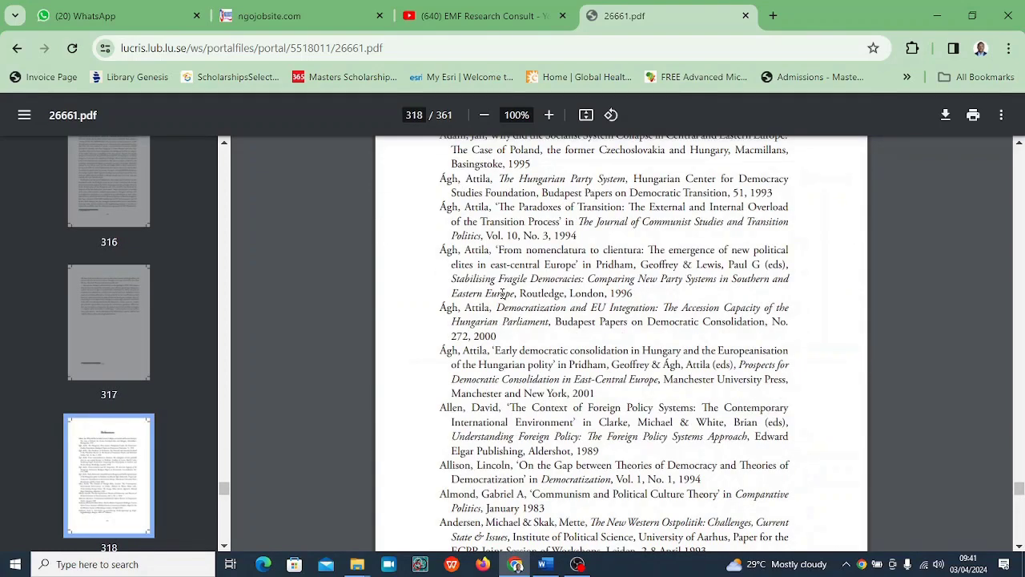
scroll(503, 293, "up", 1)
scroll(503, 294, "down", 9)
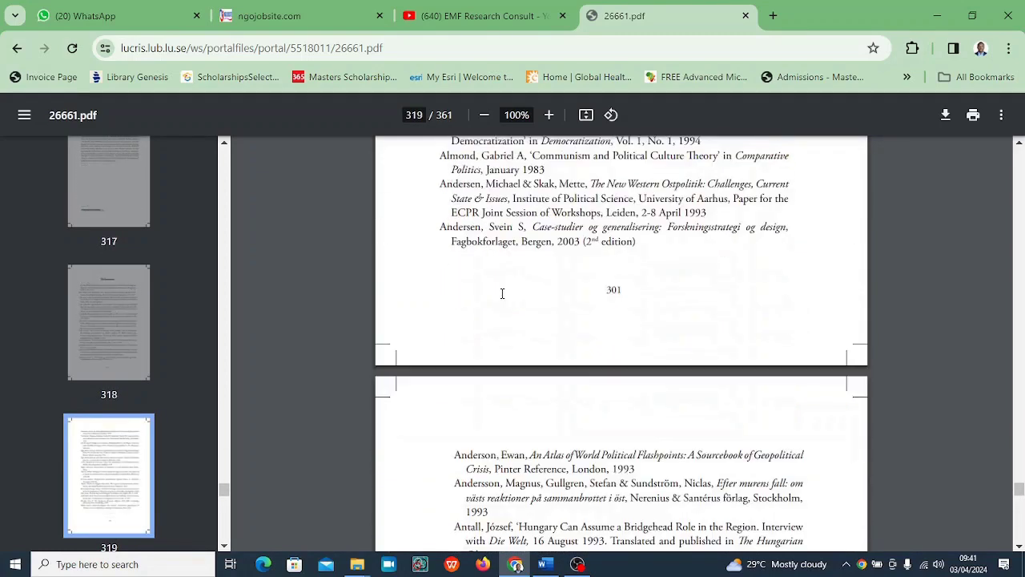
scroll(503, 293, "down", 15)
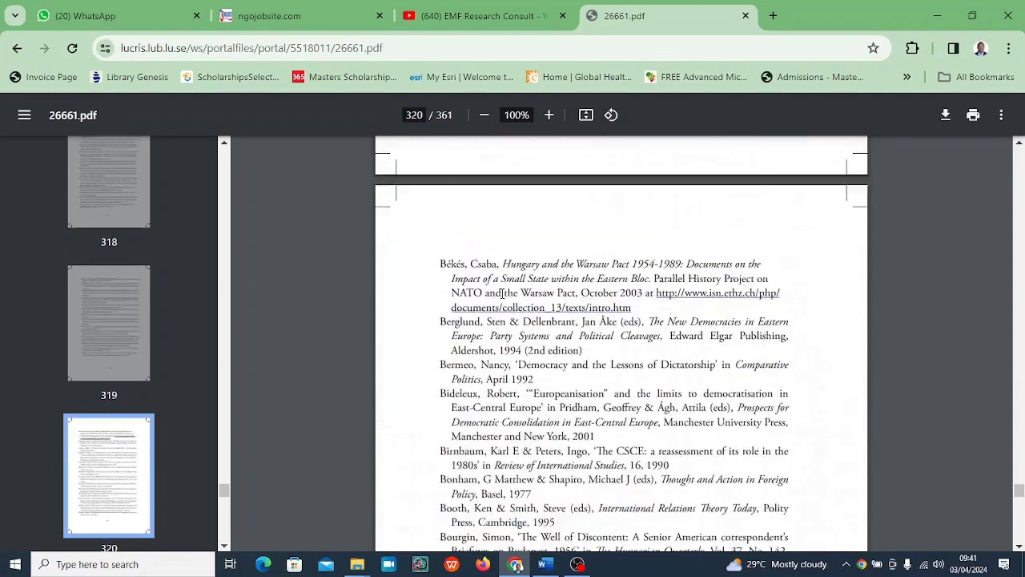
scroll(503, 293, "down", 15)
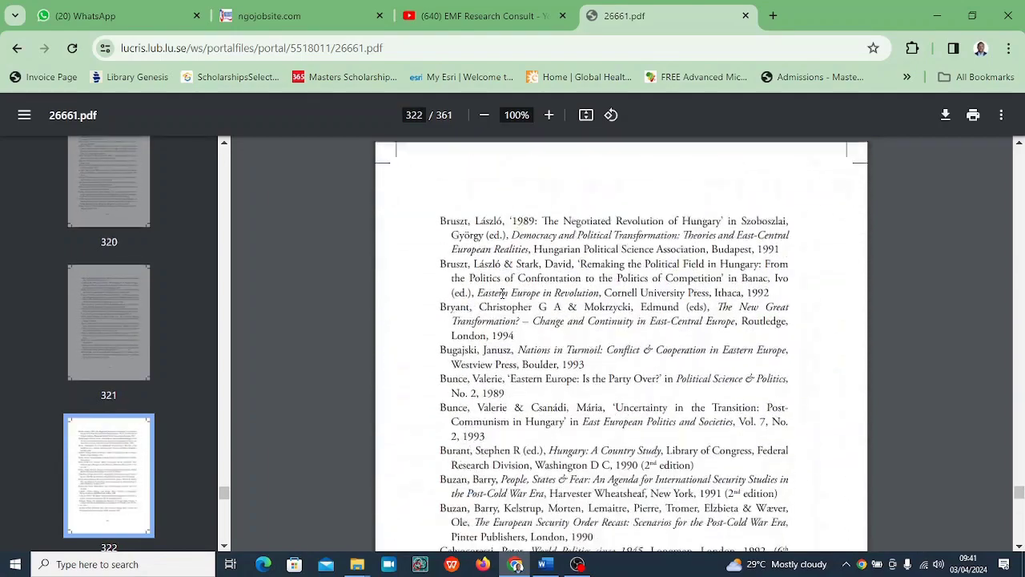
scroll(502, 293, "down", 15)
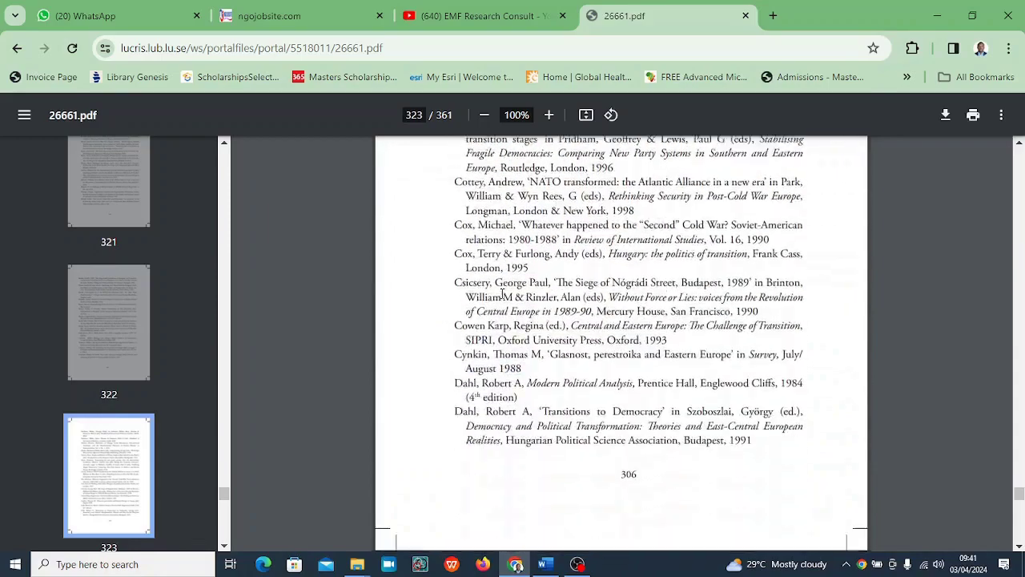
scroll(502, 293, "down", 5)
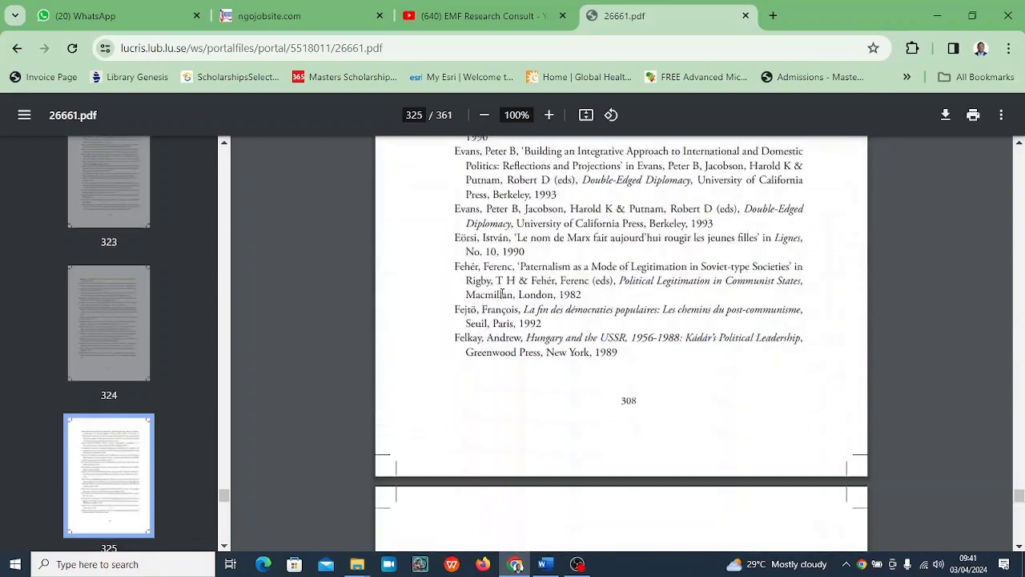
scroll(502, 293, "down", 18)
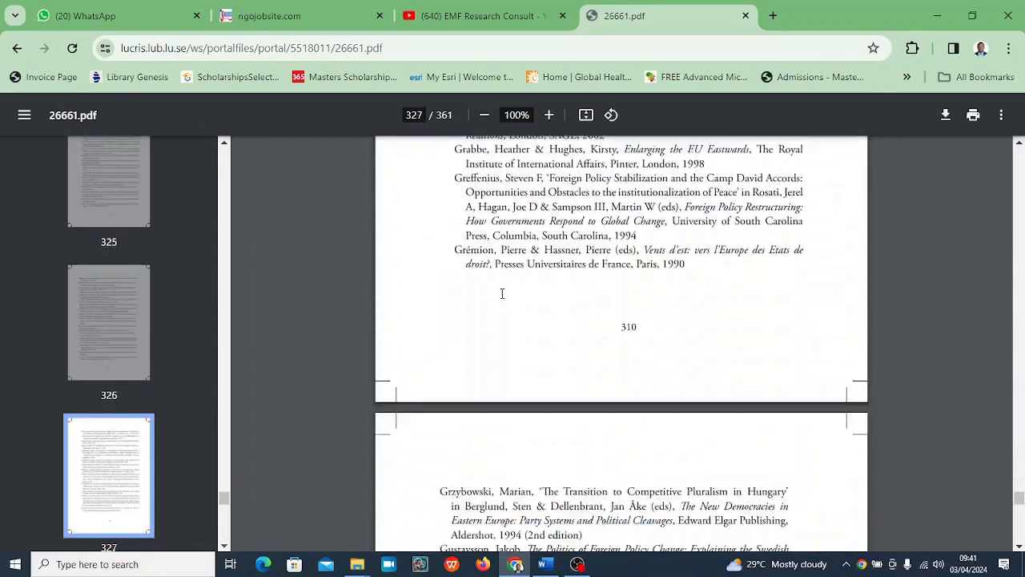
scroll(502, 293, "down", 20)
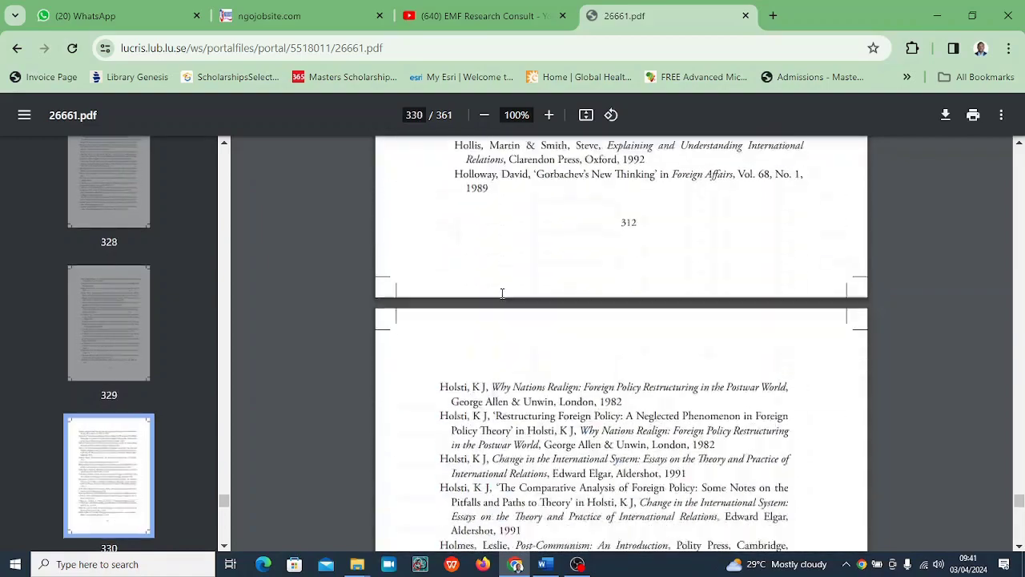
scroll(503, 293, "down", 18)
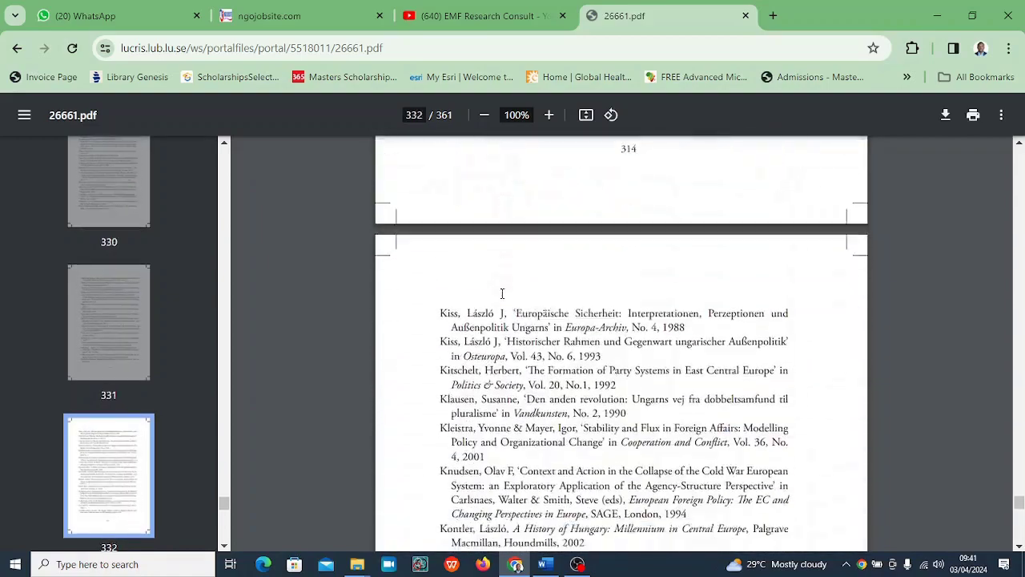
scroll(503, 293, "down", 18)
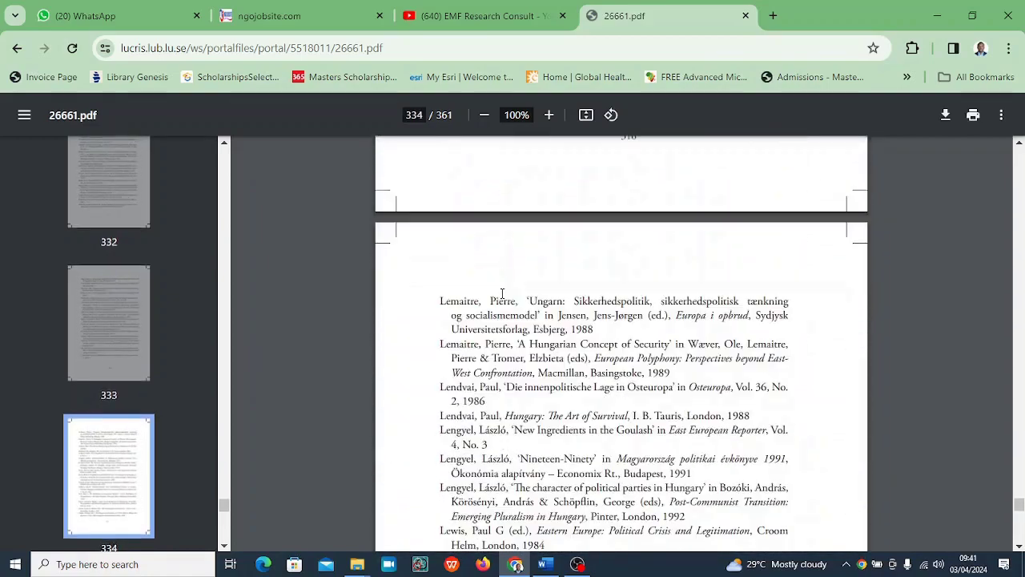
scroll(503, 293, "down", 7)
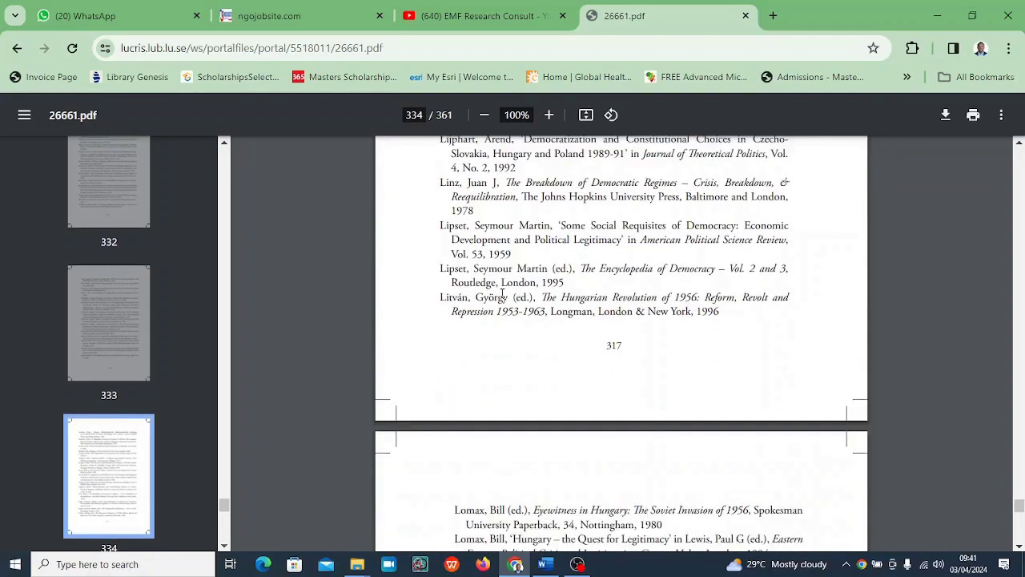
scroll(503, 293, "down", 10)
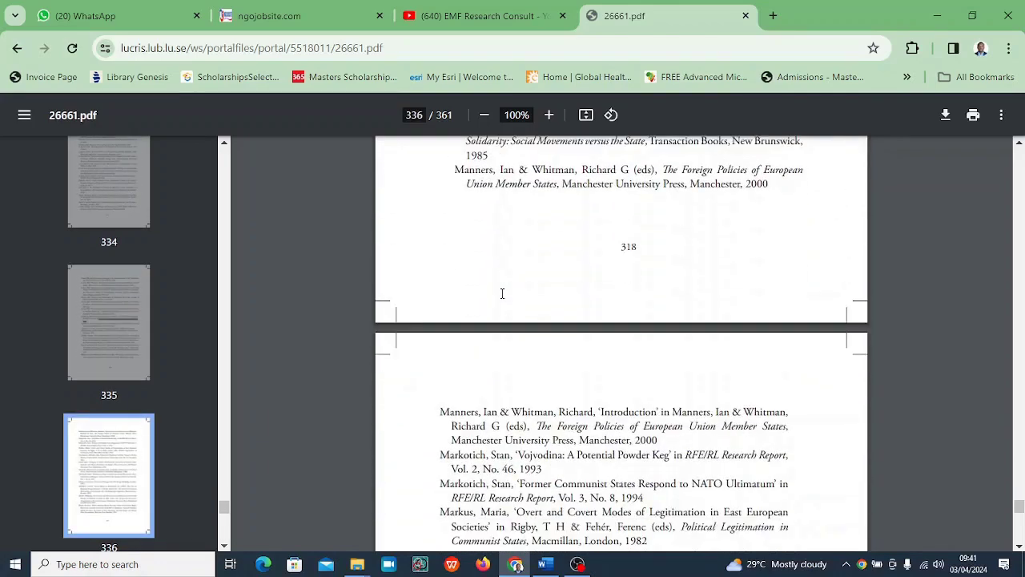
scroll(502, 294, "down", 10)
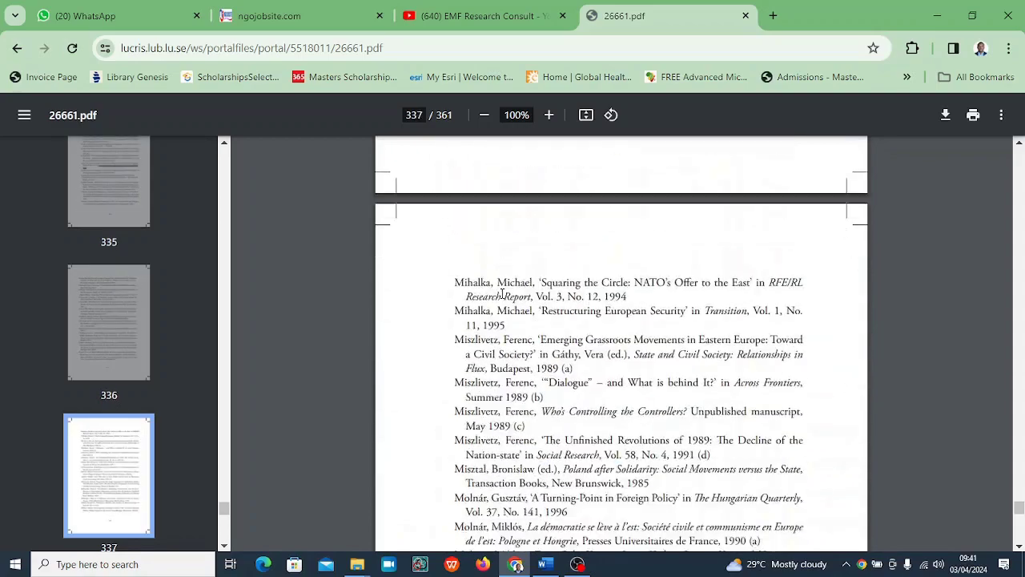
scroll(502, 293, "down", 10)
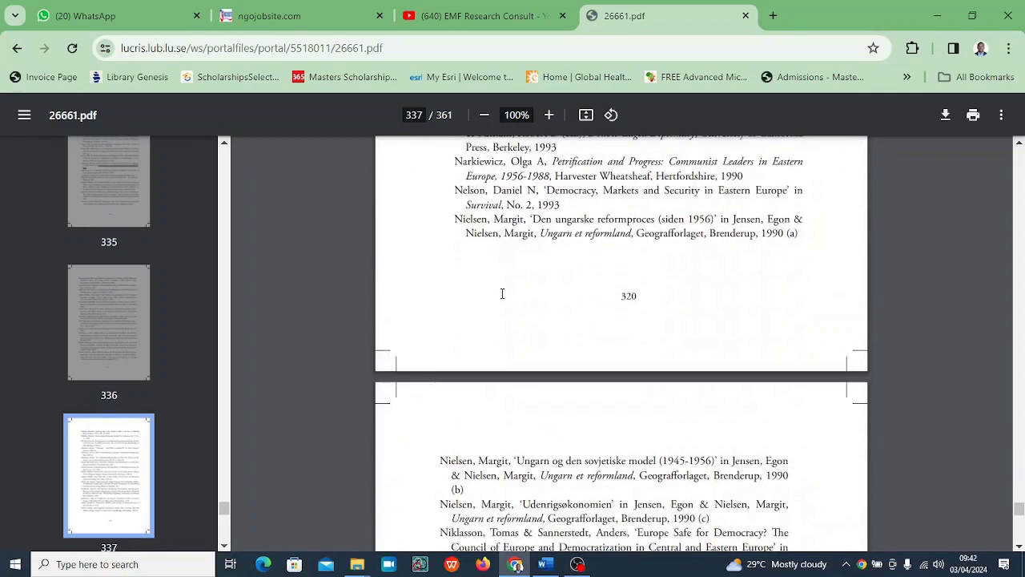
scroll(502, 293, "down", 8)
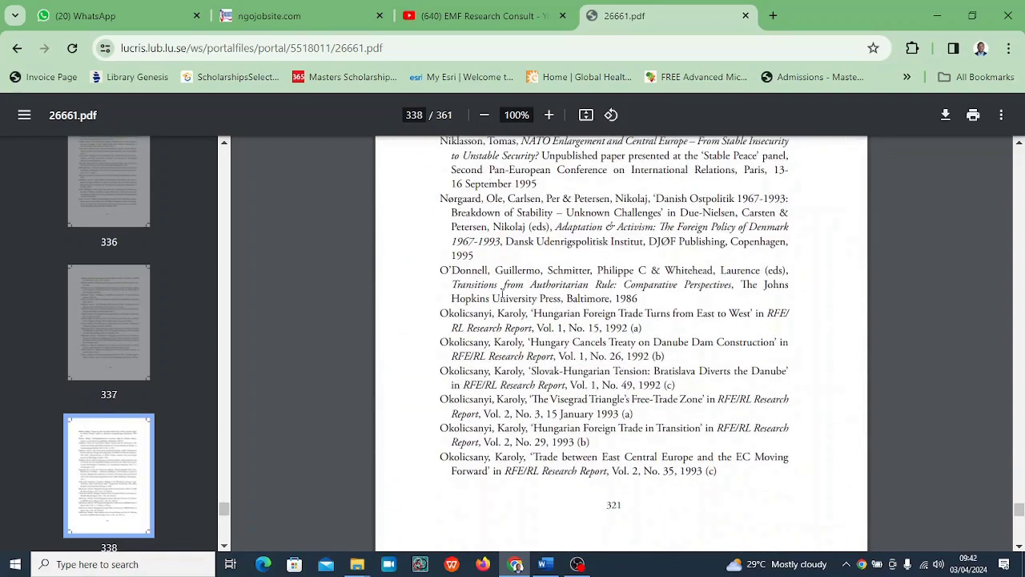
scroll(502, 293, "down", 10)
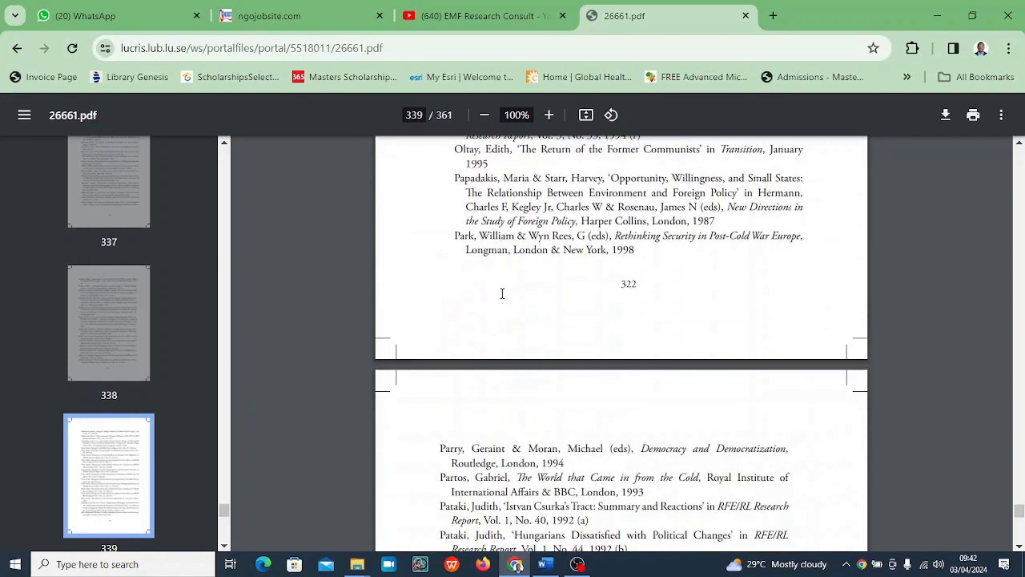
scroll(503, 293, "up", 2)
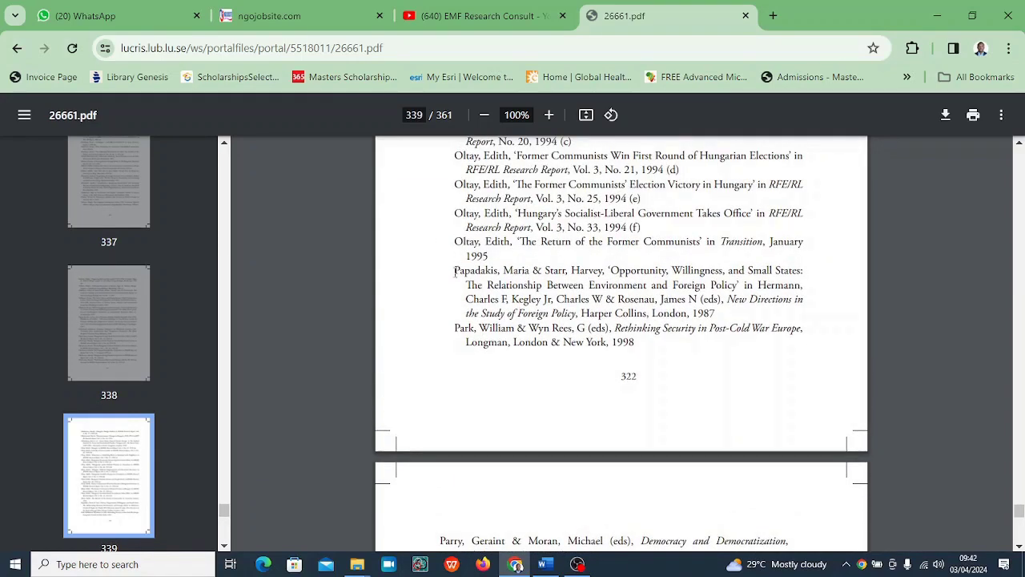
left_click_drag(454, 272, 716, 313)
key("ctrl+c")
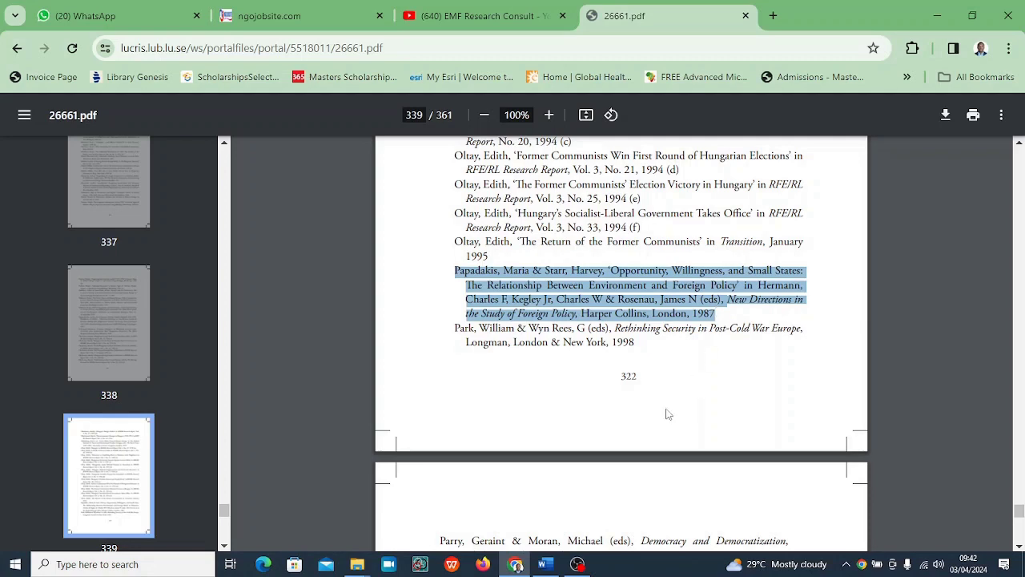
Step: Back in Word, delete the placeholder 'Papadakis & Starr (1987)' line
left_click(546, 564)
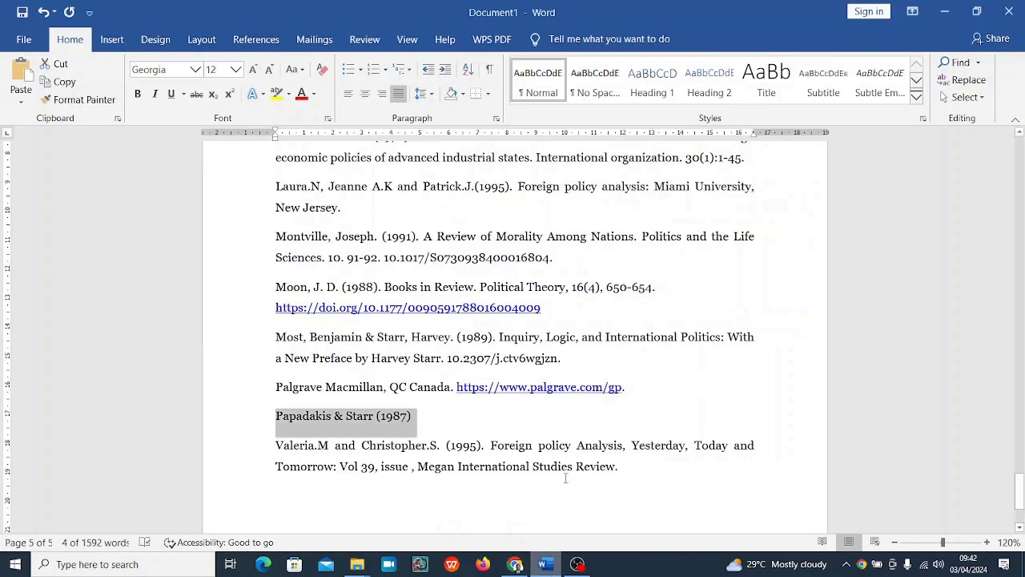
left_click(435, 427)
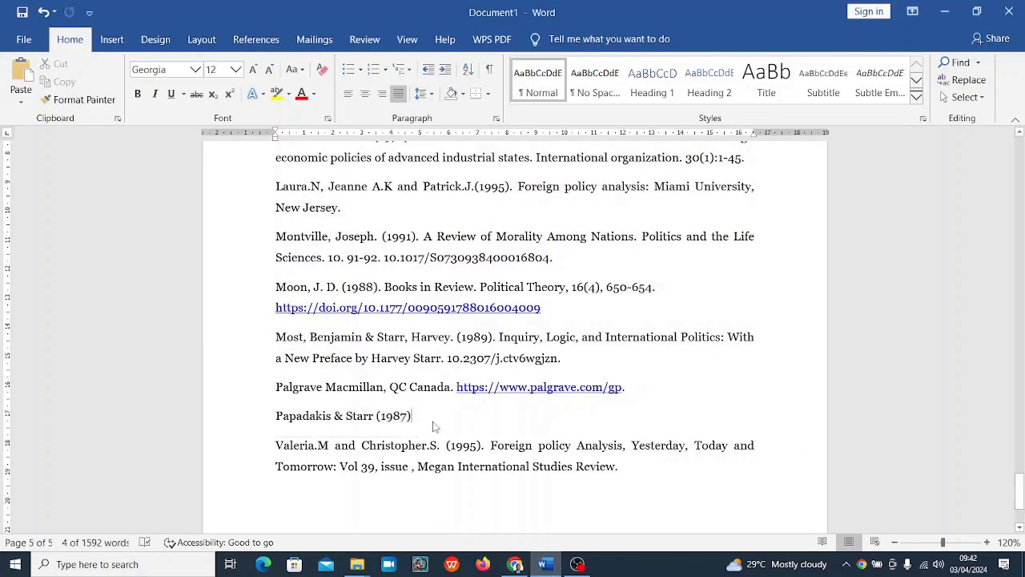
left_click_drag(412, 415, 274, 415)
key("Delete")
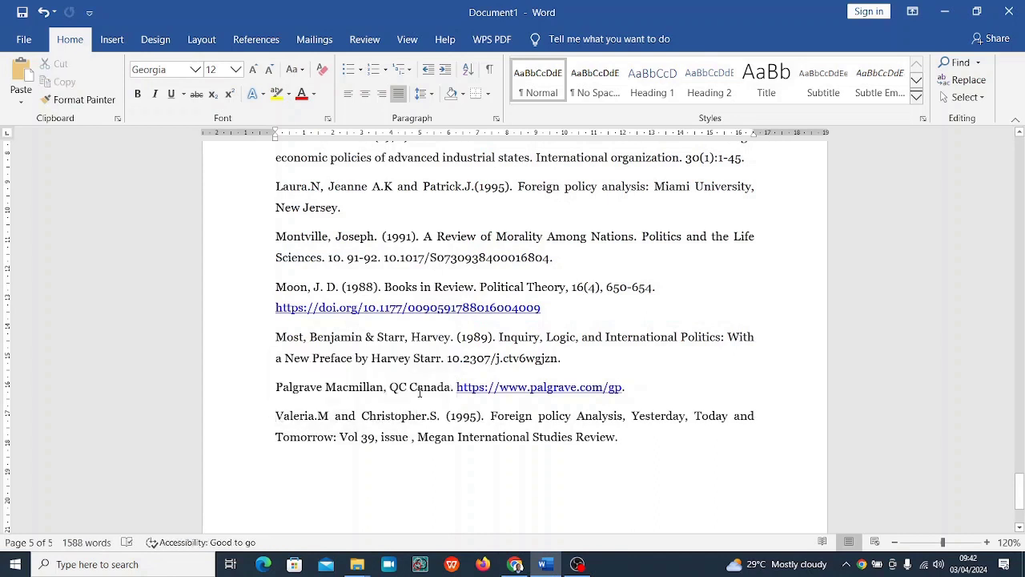
Step: Paste the full Papadakis & Starr reference on a new line after the Palgrave entry
left_click(636, 391)
key("Return")
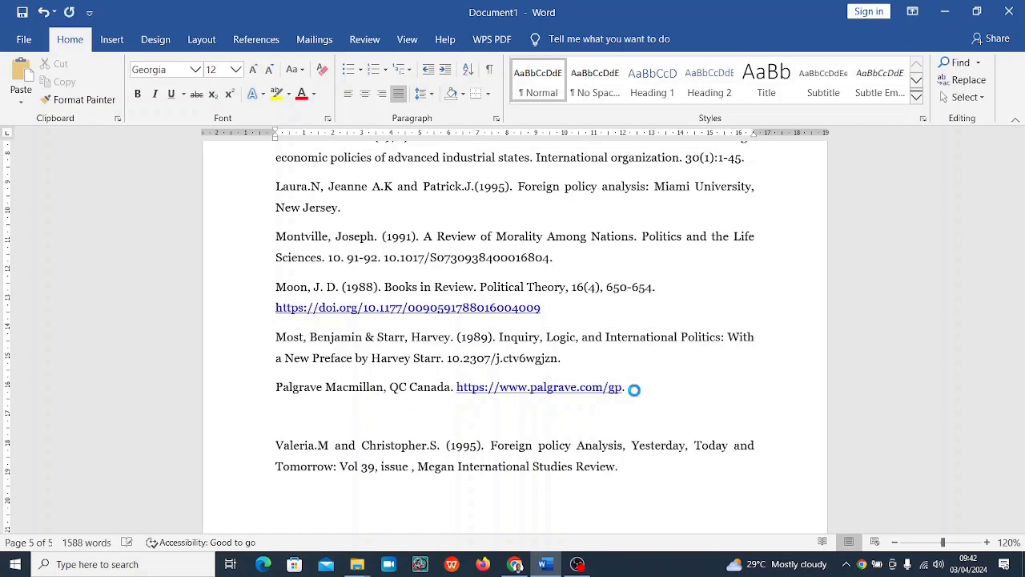
key("ctrl+v")
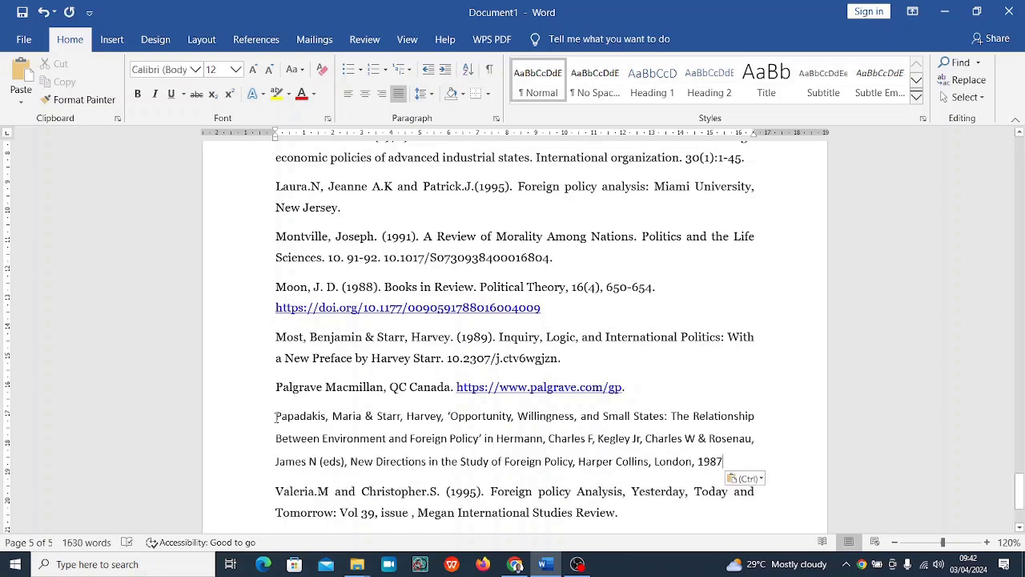
Step: Set the pasted reference in the Georgia font
left_click_drag(275, 415, 725, 469)
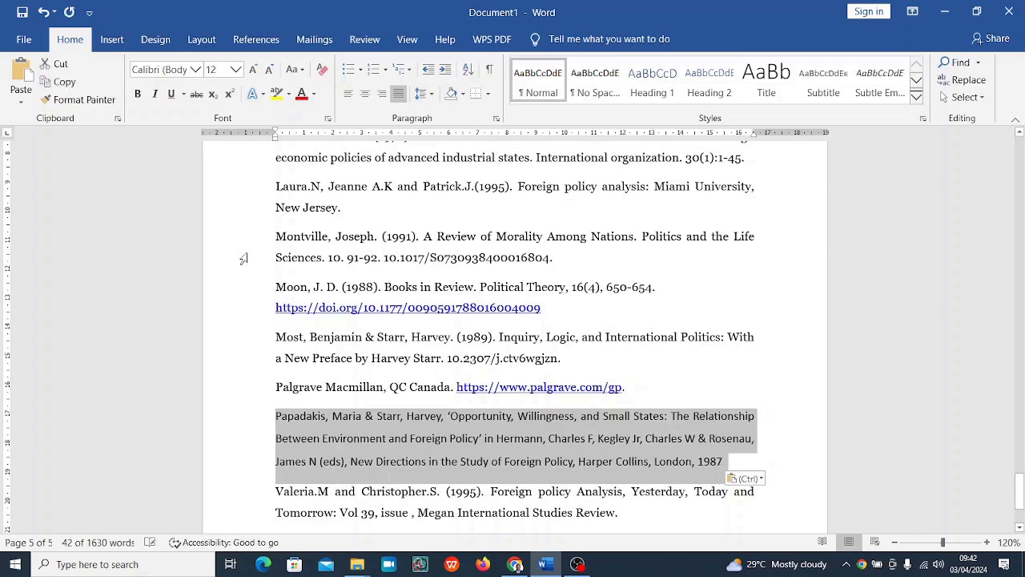
left_click(182, 73)
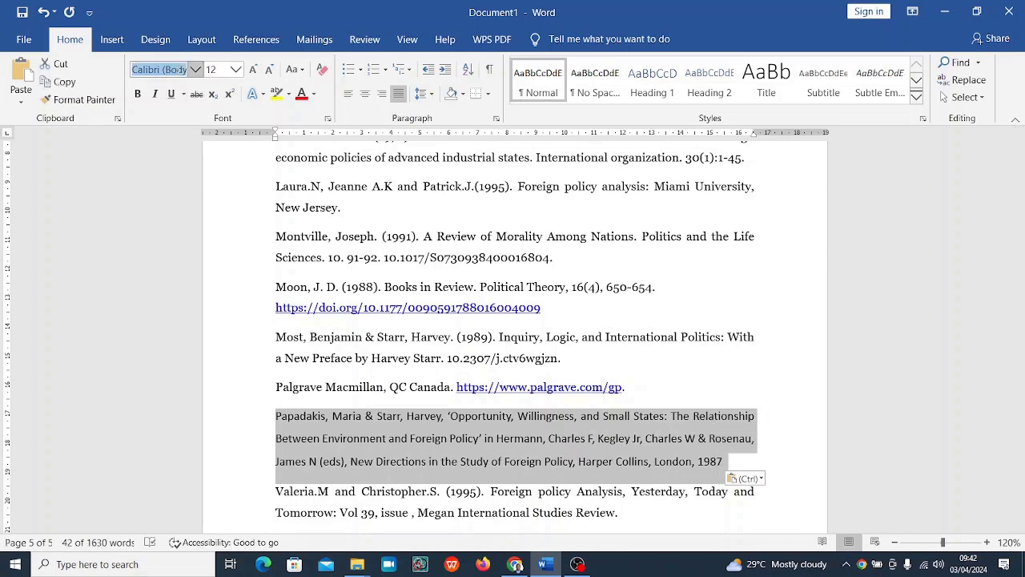
type("Georgia")
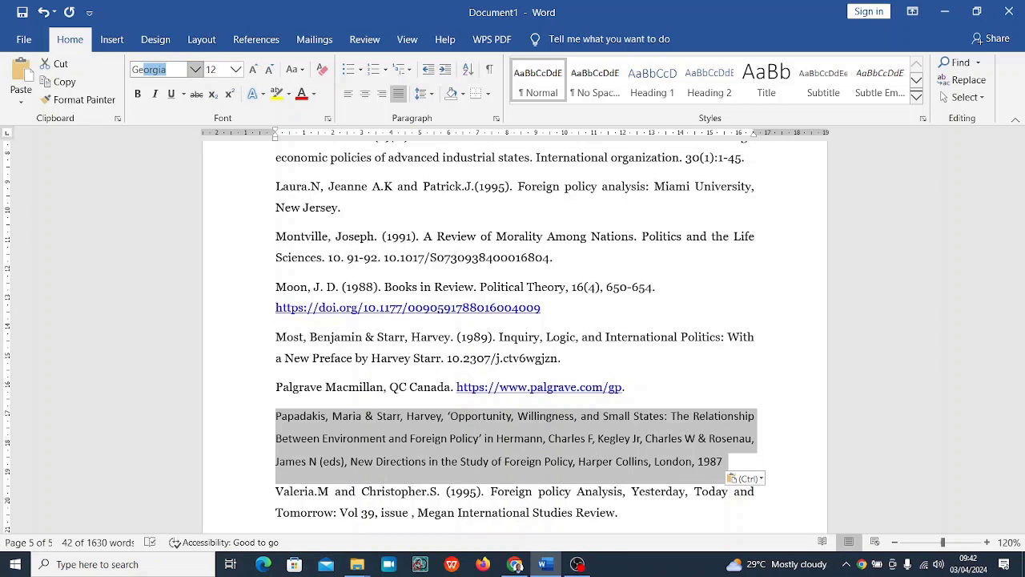
key("Return")
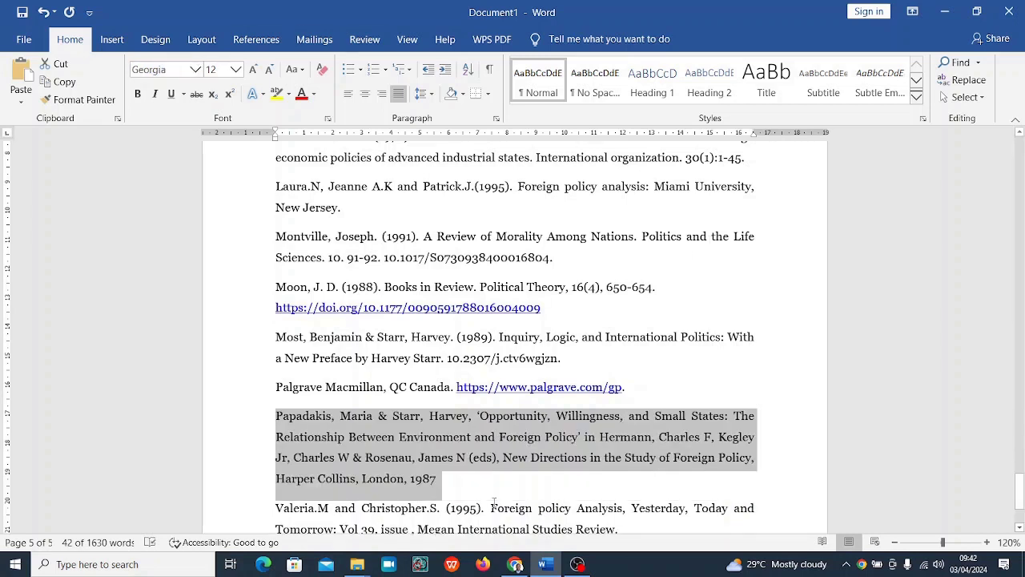
left_click(485, 458)
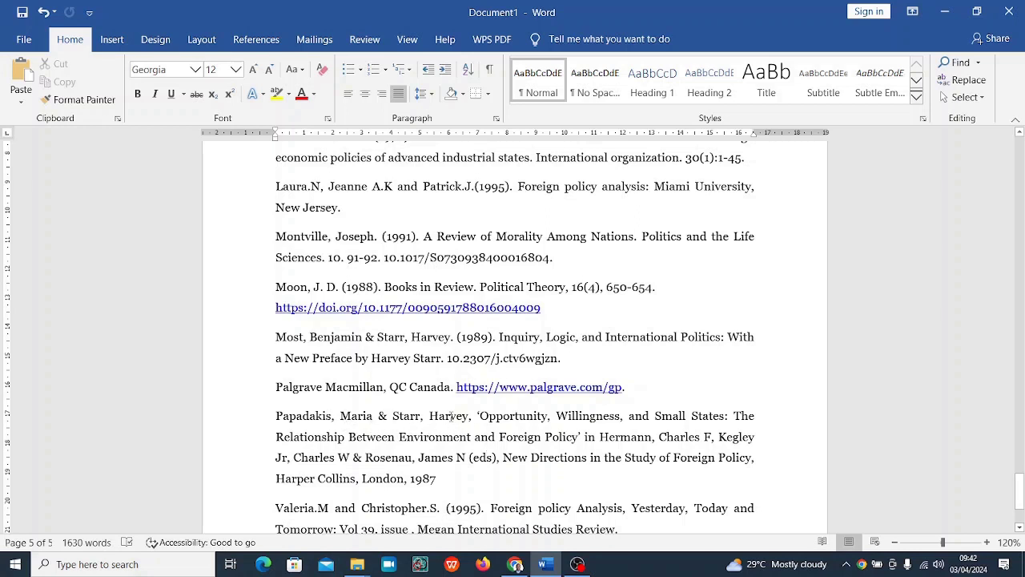
Step: Replace the comma after Harvey with '. (1987).'
left_click(472, 416)
key("BackSpace")
type("(")
key("BackSpace")
key("BackSpace")
type(". (")
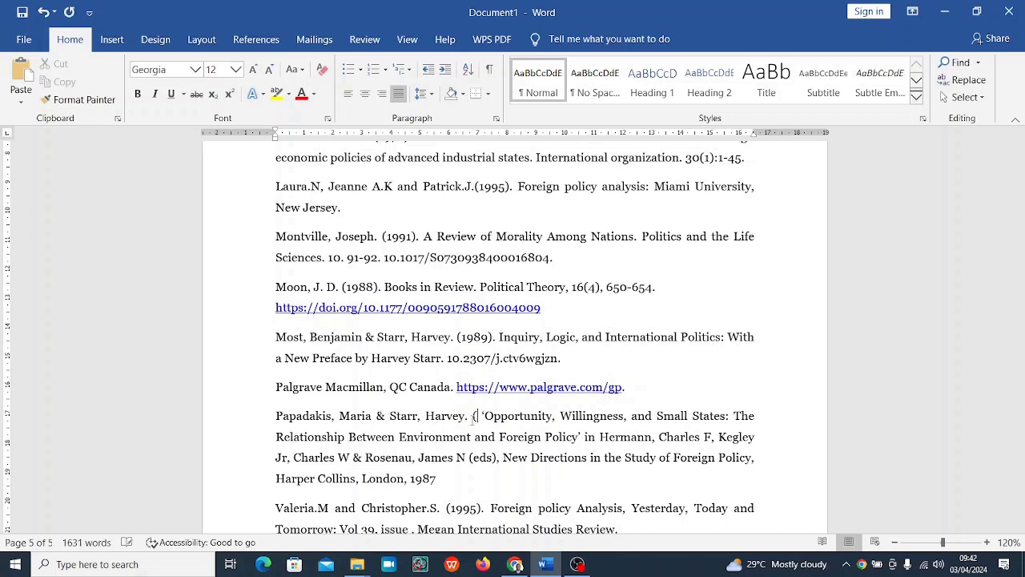
type("19878")
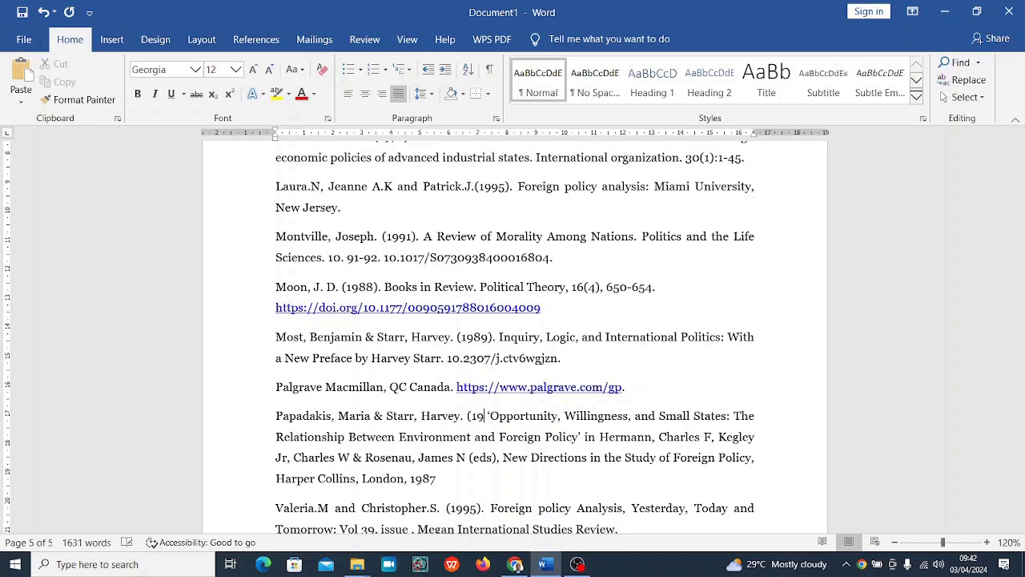
key("BackSpace")
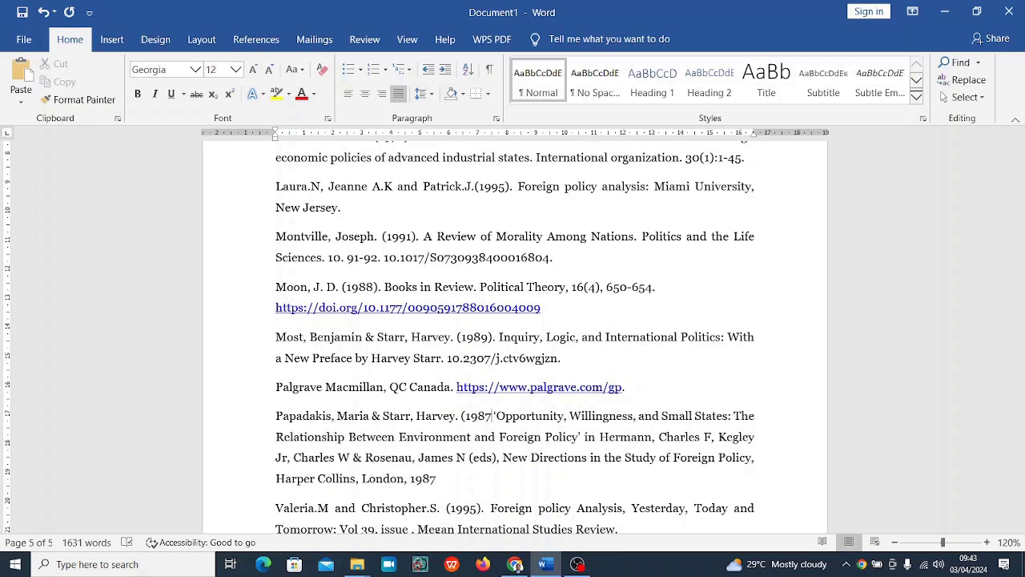
type(")")
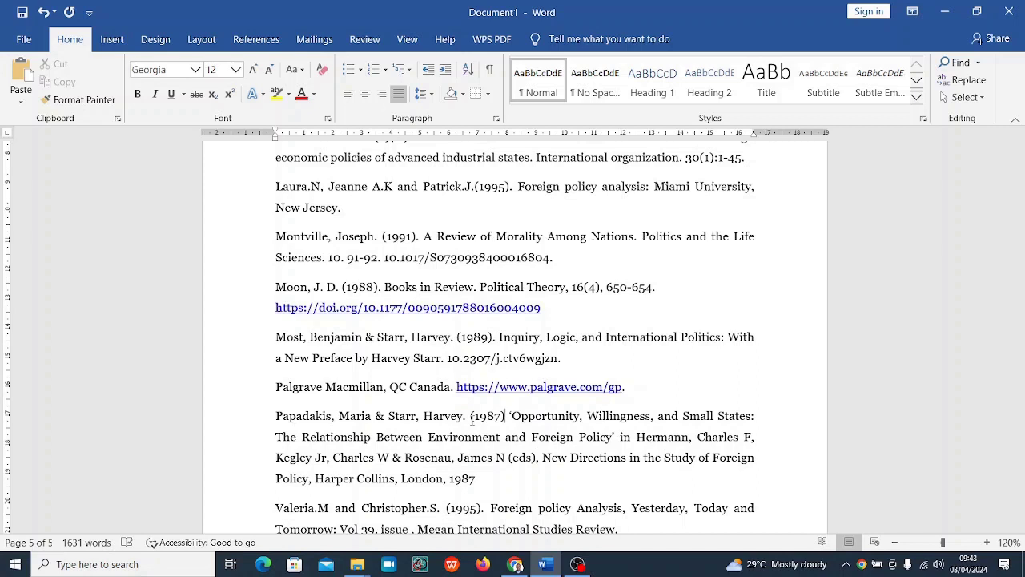
type(".")
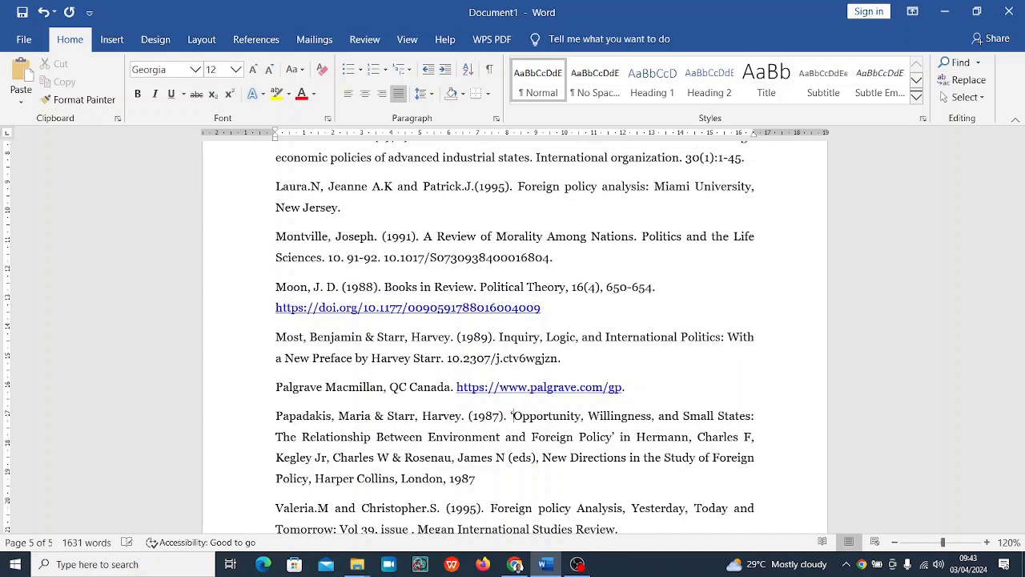
Step: Delete the opening quote before Opportunity and the trailing year at the entry's end
key("Delete")
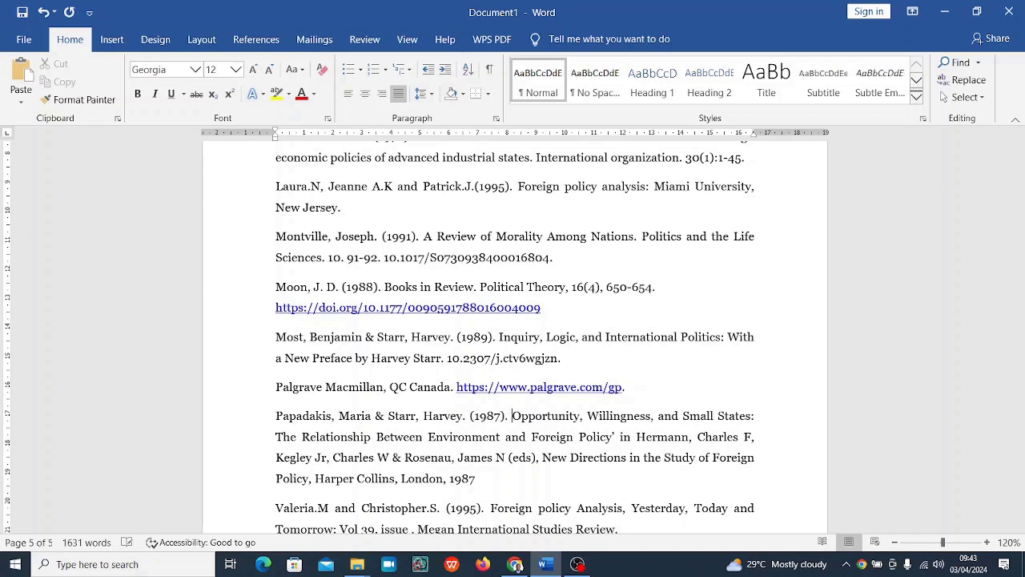
left_click(479, 478)
key("BackSpace")
key("BackSpace")
key("BackSpace")
key("BackSpace")
key("BackSpace")
key("BackSpace")
Step: Scroll up to page 4 and select the sentence beginning 'Second-generation scholars are conscious'
left_click_drag(1020, 487, 1021, 254)
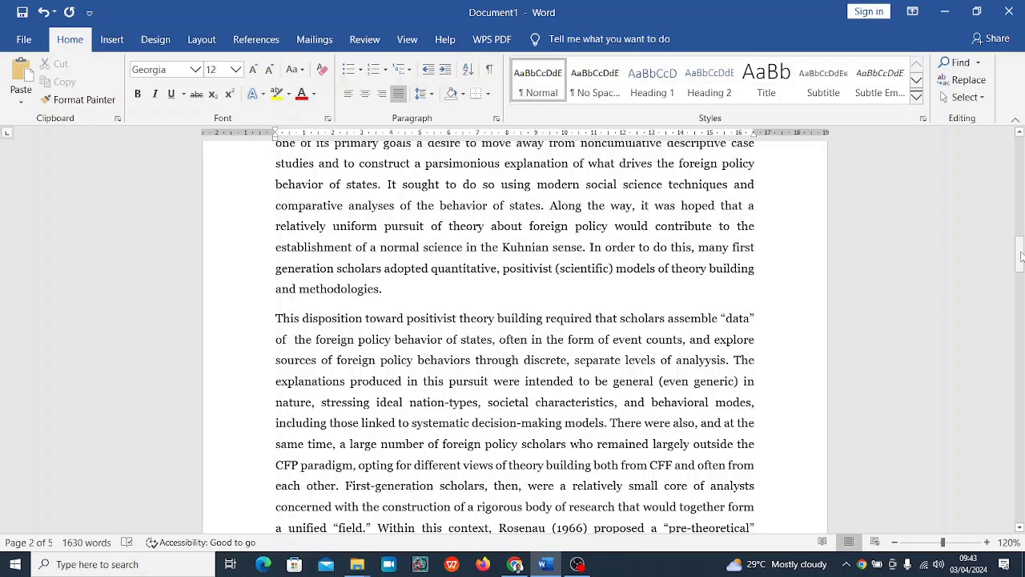
left_click_drag(1021, 256, 1020, 397)
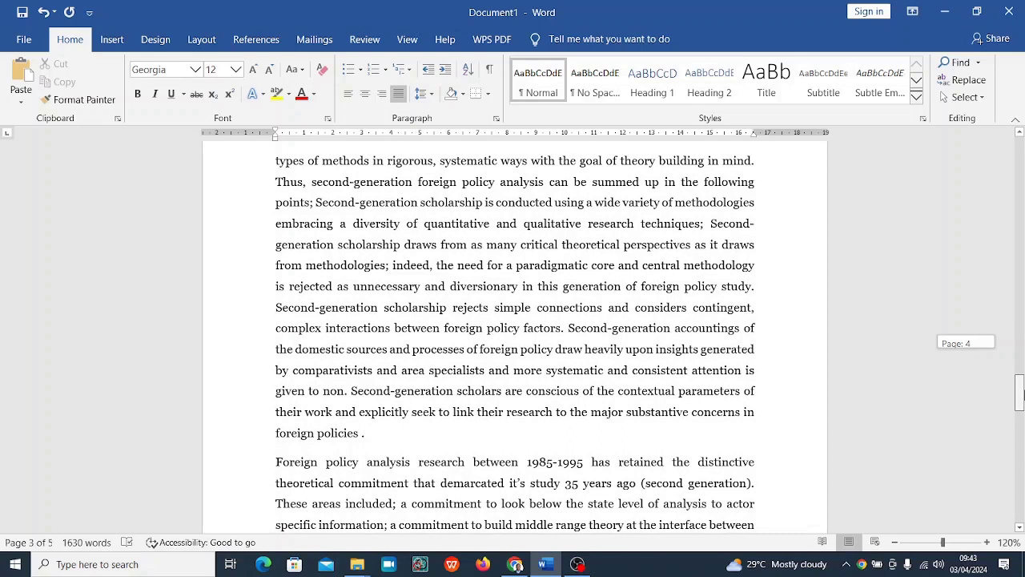
left_click_drag(1020, 397, 1020, 397)
left_click(358, 391)
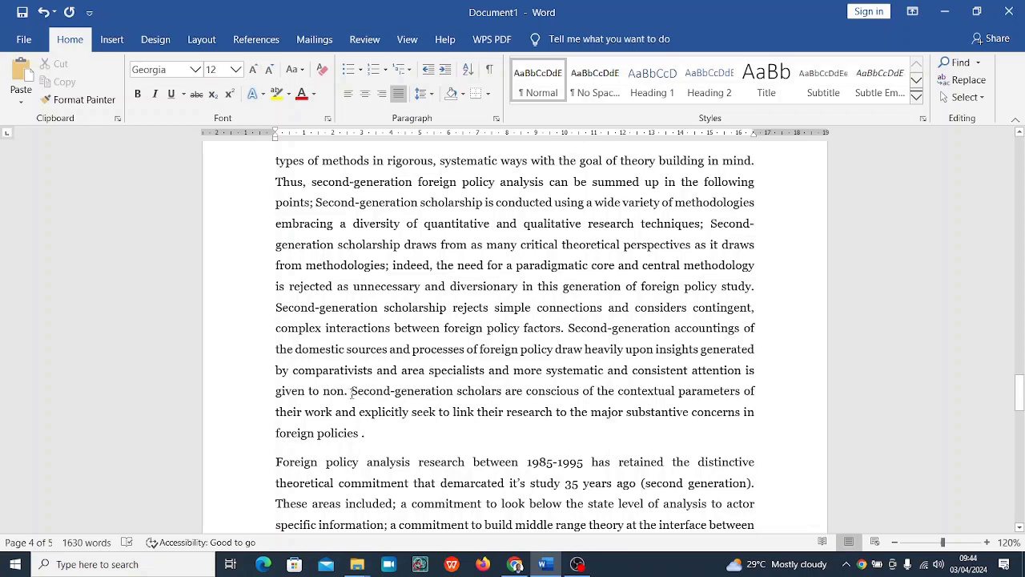
left_click_drag(352, 392, 361, 437)
key("ctrl+c")
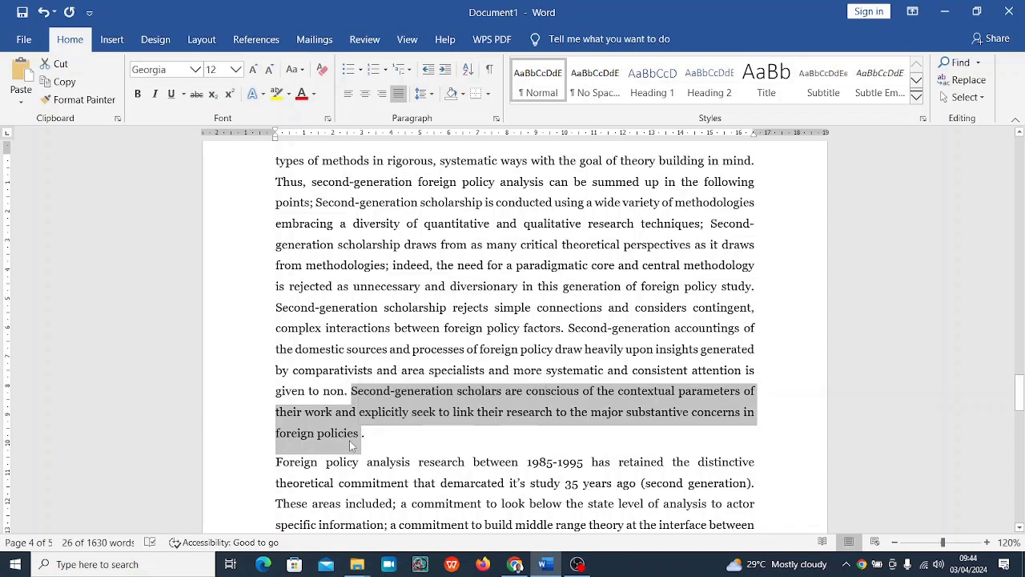
Step: Search Google for the copied 'Second-generation scholars are conscious…' sentence via Chrome's address bar
left_click(515, 565)
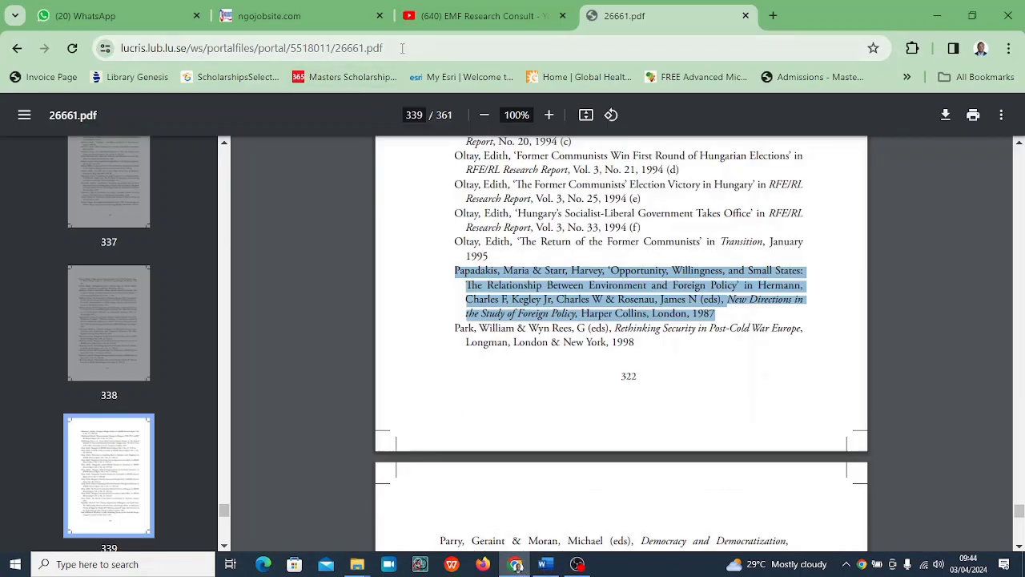
left_click(403, 48)
key("BackSpace")
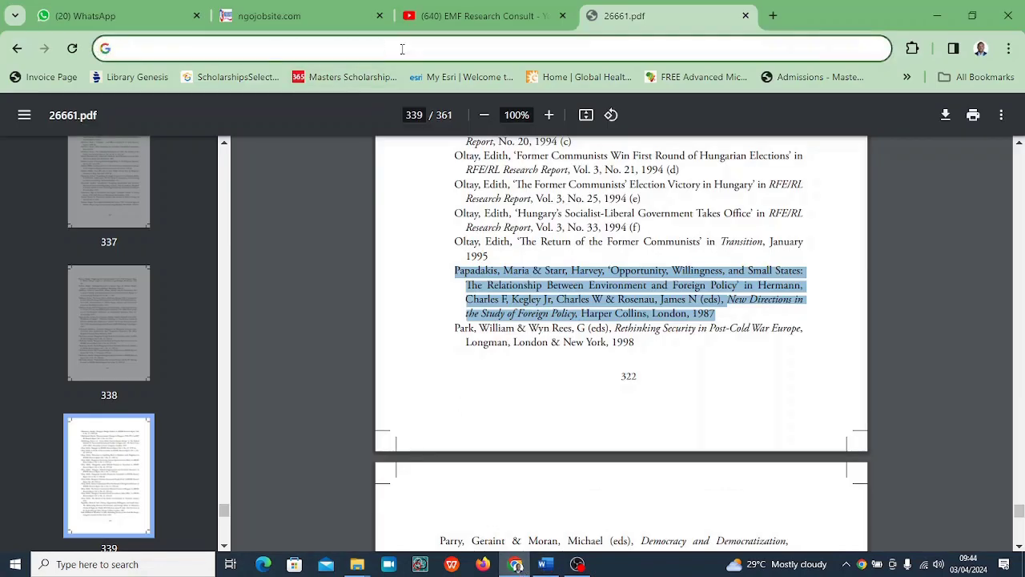
key("ctrl+v")
key("Return")
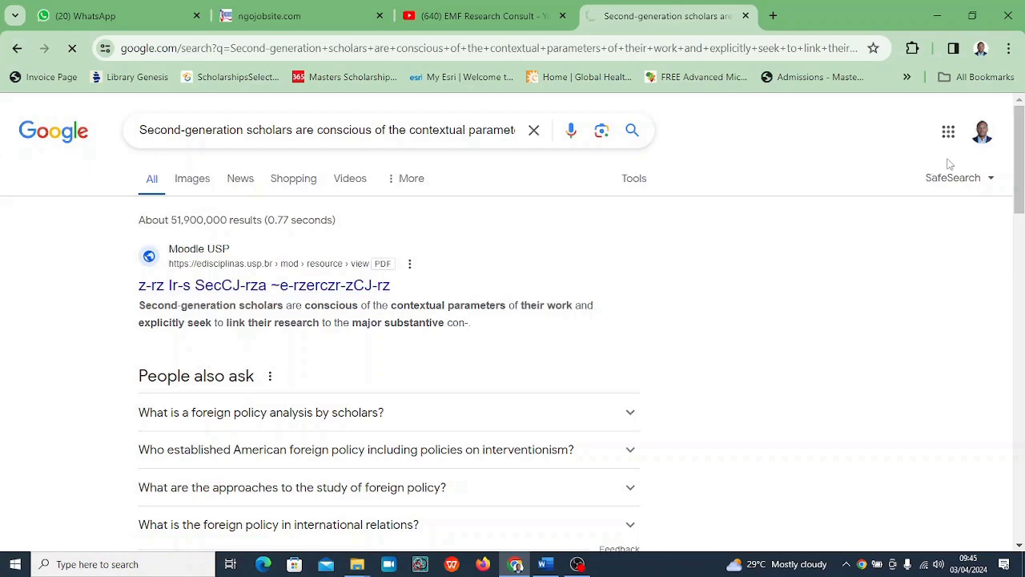
Step: Scroll the results toward the Moodle USP Neack.pdf result
left_click_drag(1020, 170, 685, 158)
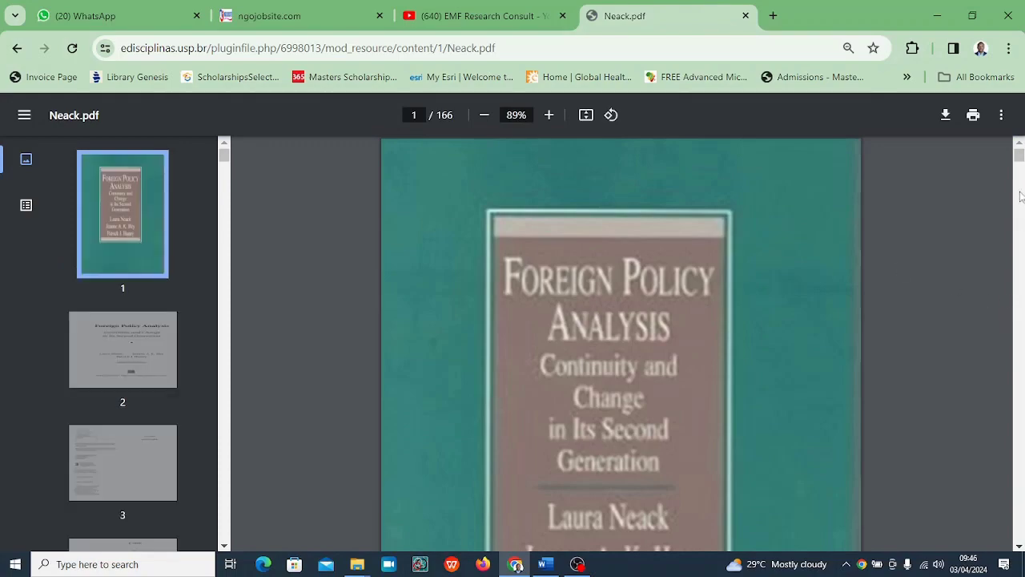
Step: Scroll the Neack PDF up to page 2, the book's title page
mouse_move(1020, 155)
left_mouse_down()
mouse_move(1020, 172)
mouse_move(1022, 148)
mouse_move(1023, 537)
mouse_move(1020, 155)
mouse_move(1023, 164)
left_mouse_up()
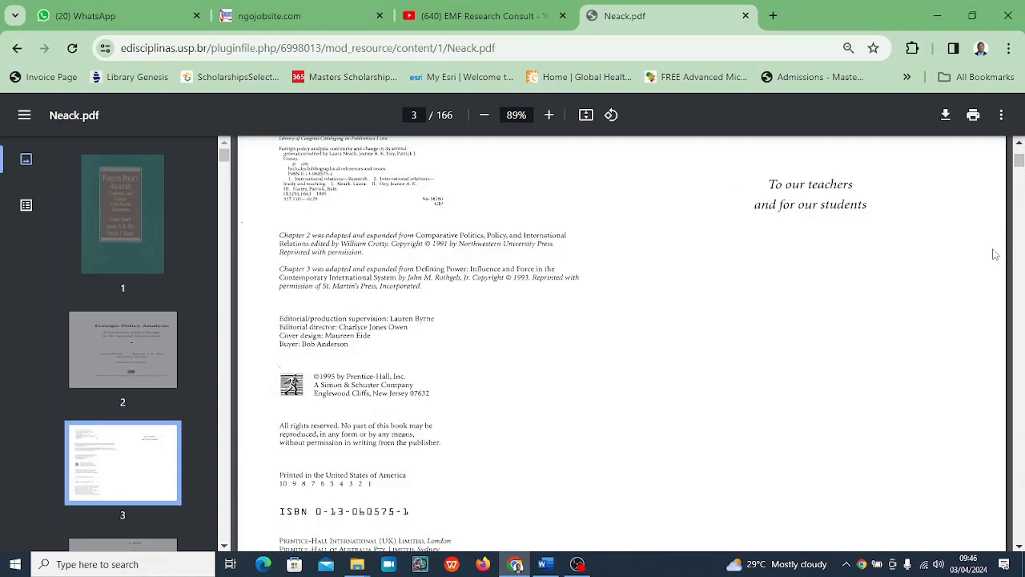
left_click(1020, 143)
scroll(1020, 145, "up", 5)
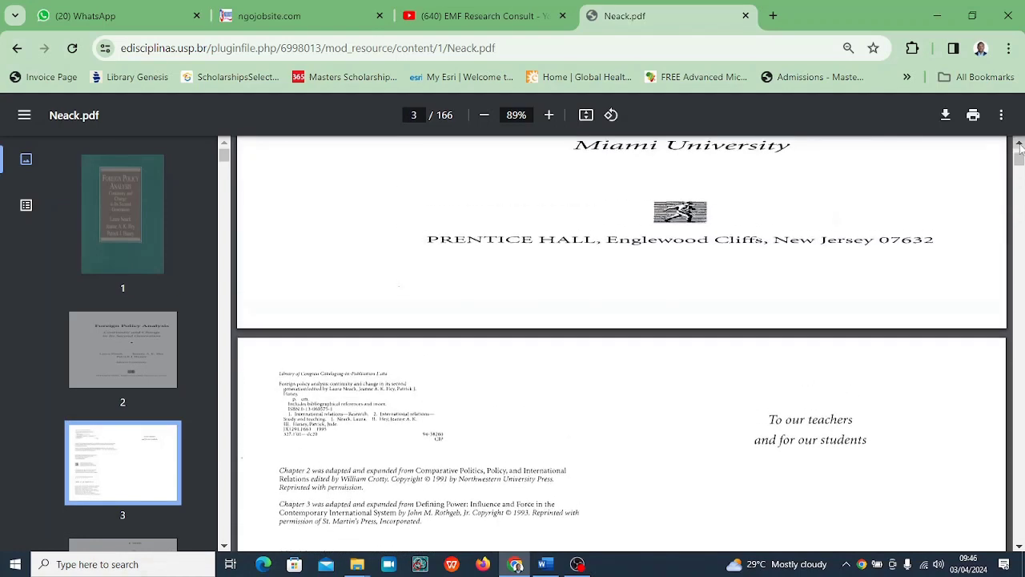
scroll(1020, 144, "up", 2)
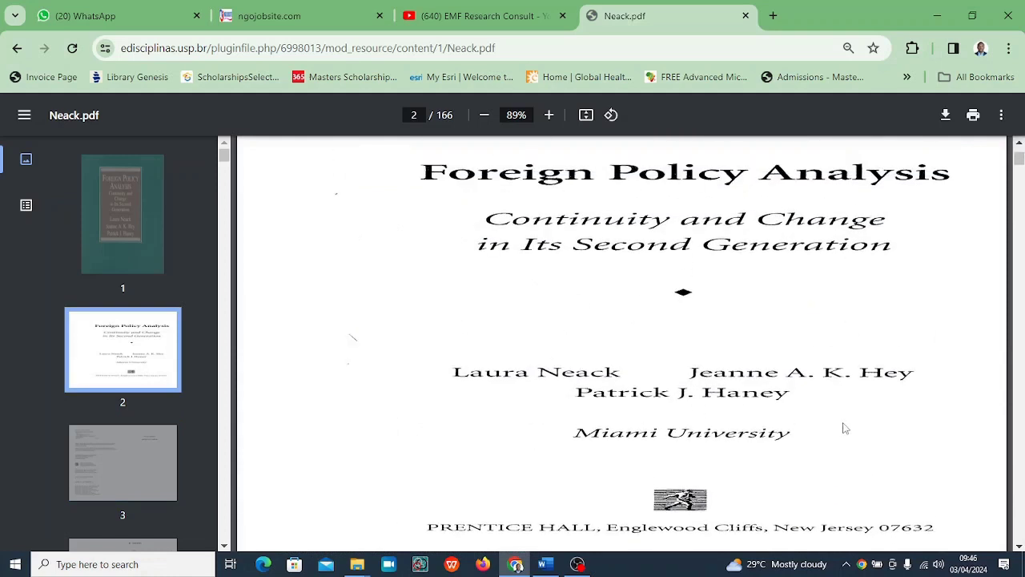
left_click(1020, 144)
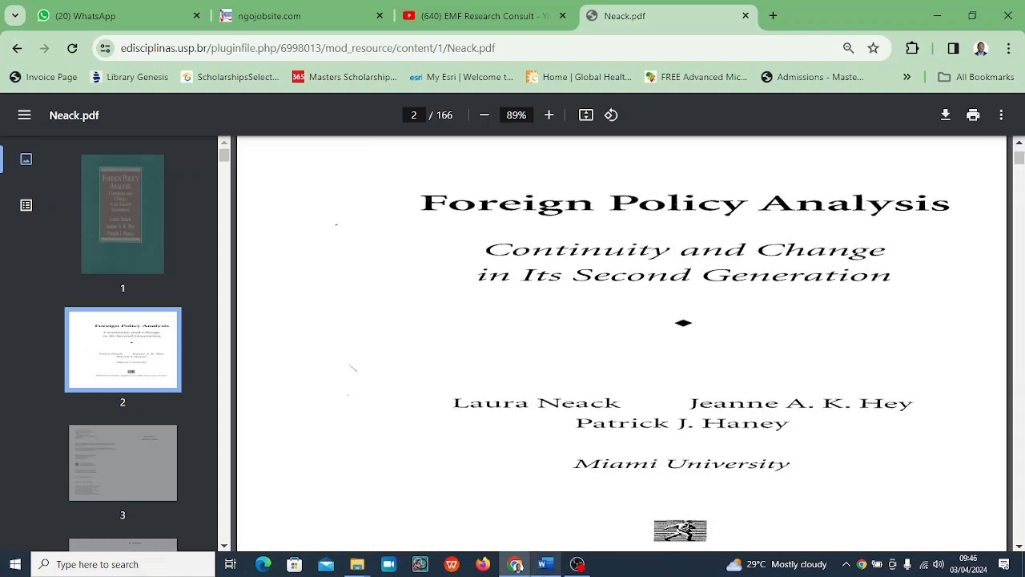
Step: Select the three author names on the title page, then clear the selection
mouse_move(547, 567)
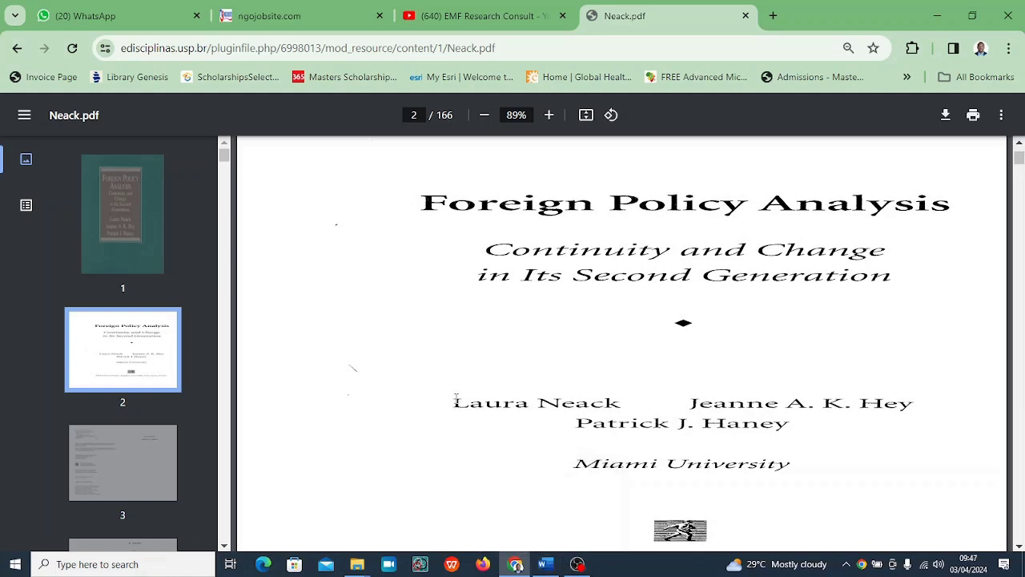
left_click_drag(454, 403, 791, 420)
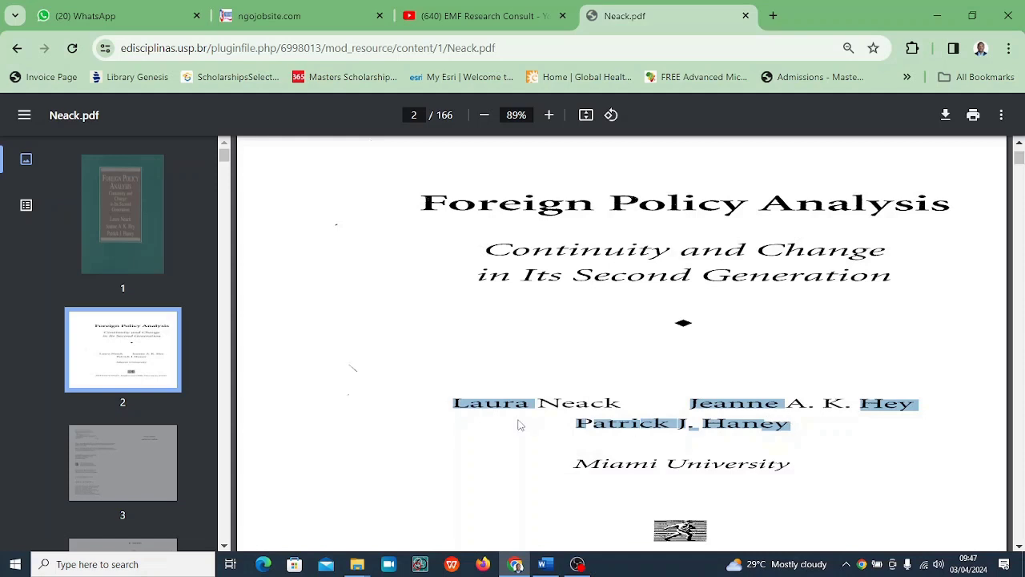
left_click_drag(454, 402, 790, 432)
left_click(551, 457)
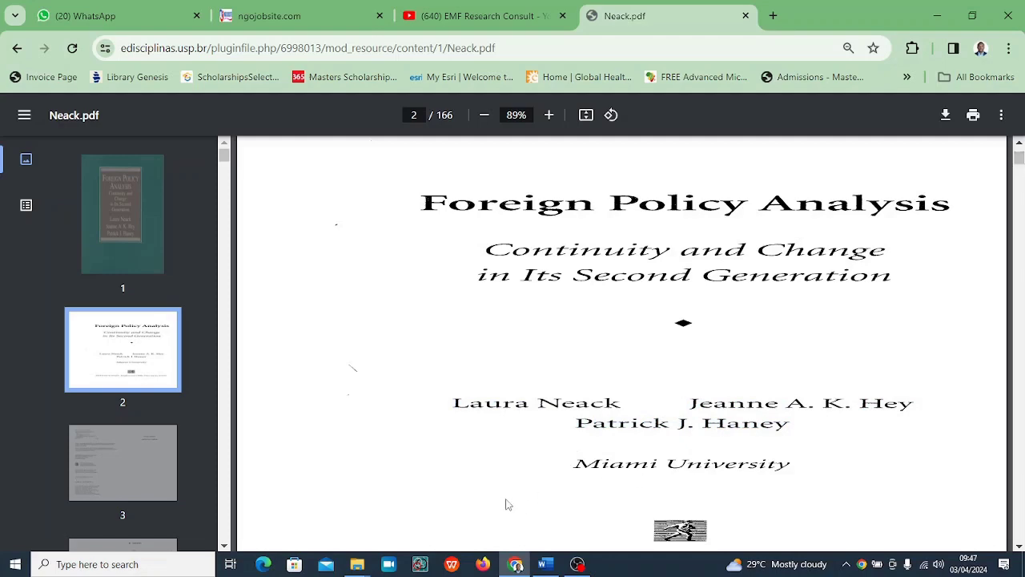
Step: In Word, start a new empty paragraph after the last entry in the reference list
mouse_move(545, 564)
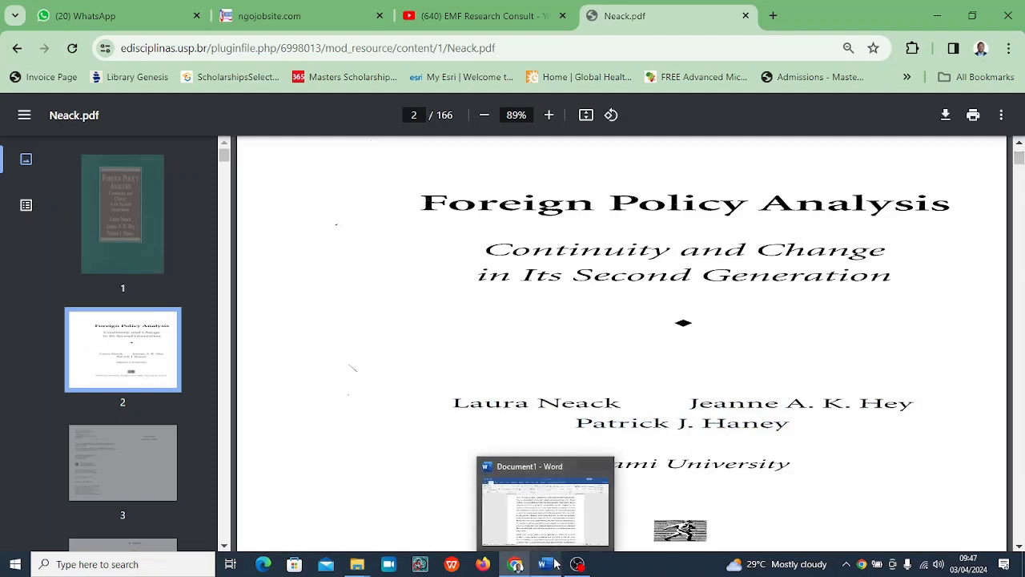
left_click(545, 509)
left_click_drag(1021, 372, 1017, 500)
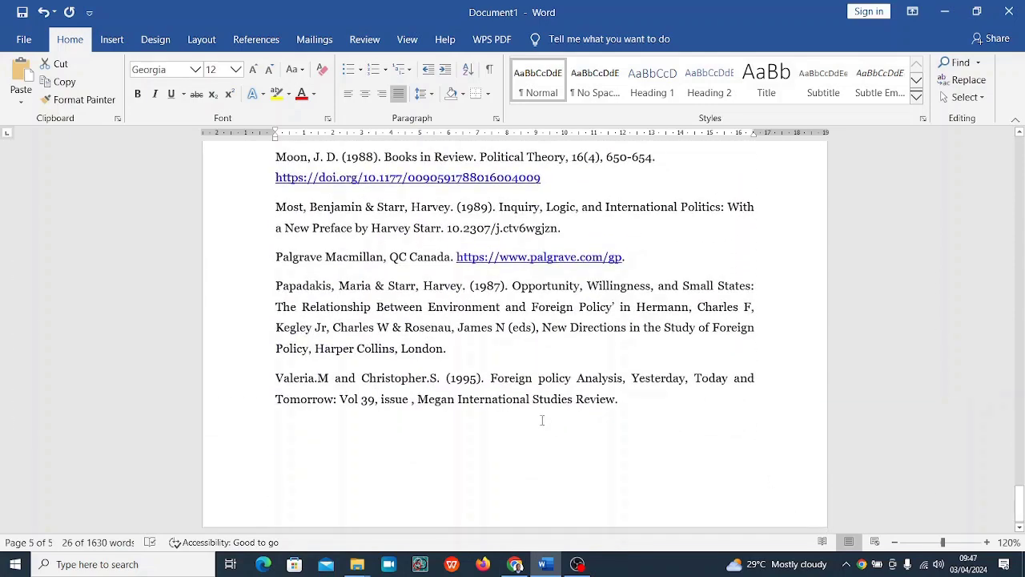
left_click(635, 398)
key("Return")
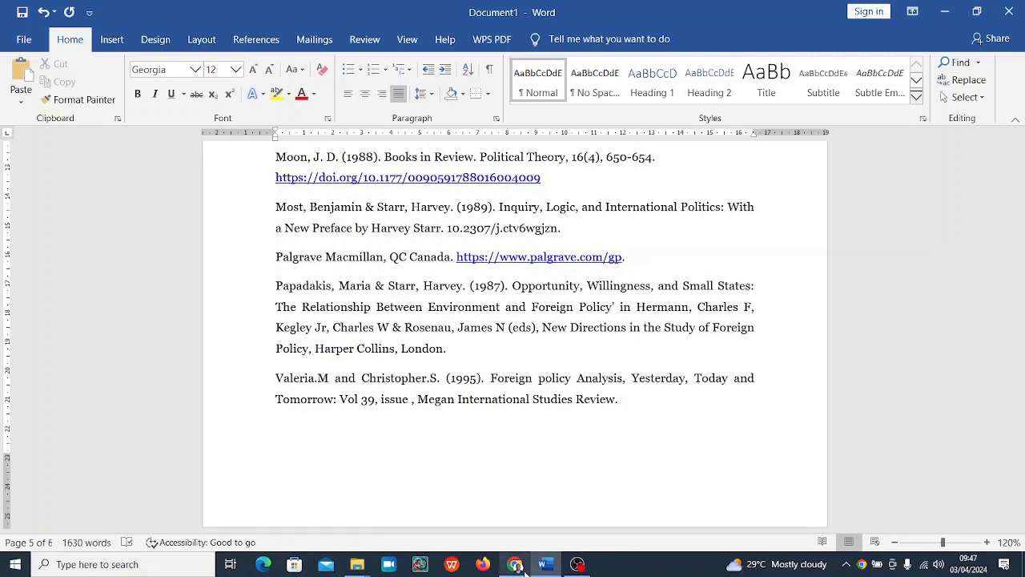
Step: Rearrange the windows: maximize Chrome, shrink Word, and bring the PDF back to front
left_click(516, 565)
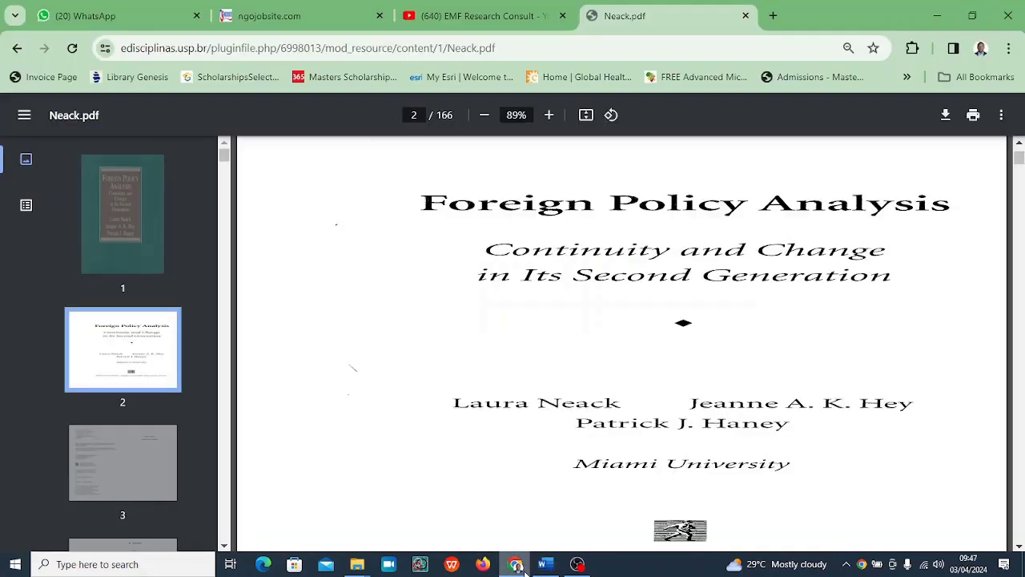
left_click(971, 18)
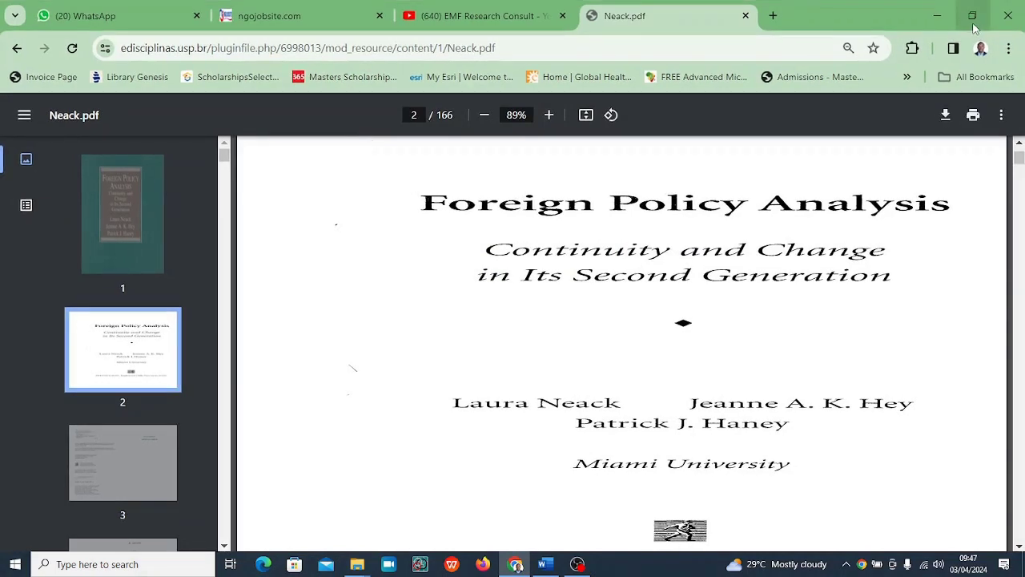
left_click(939, 16)
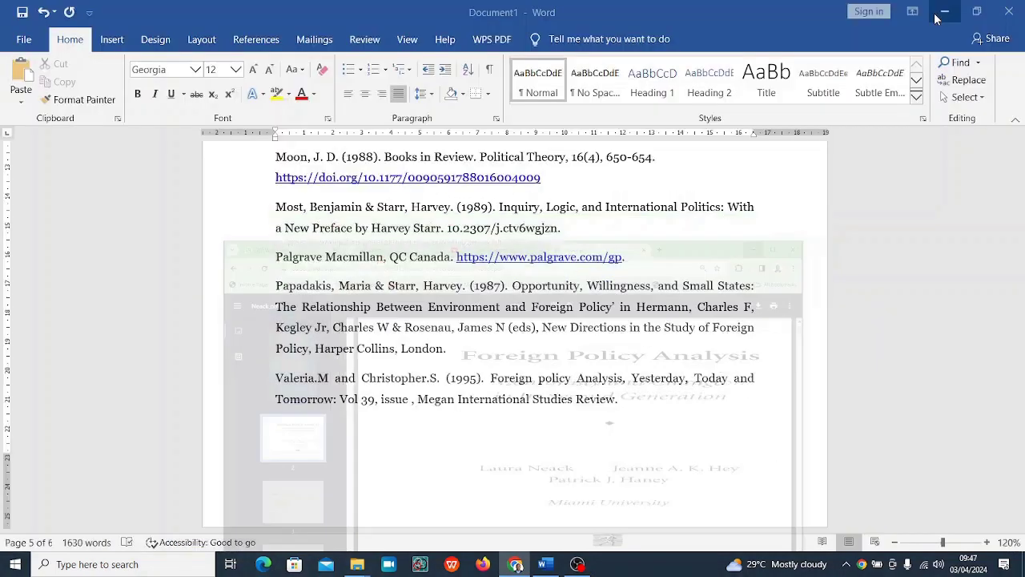
left_click(977, 12)
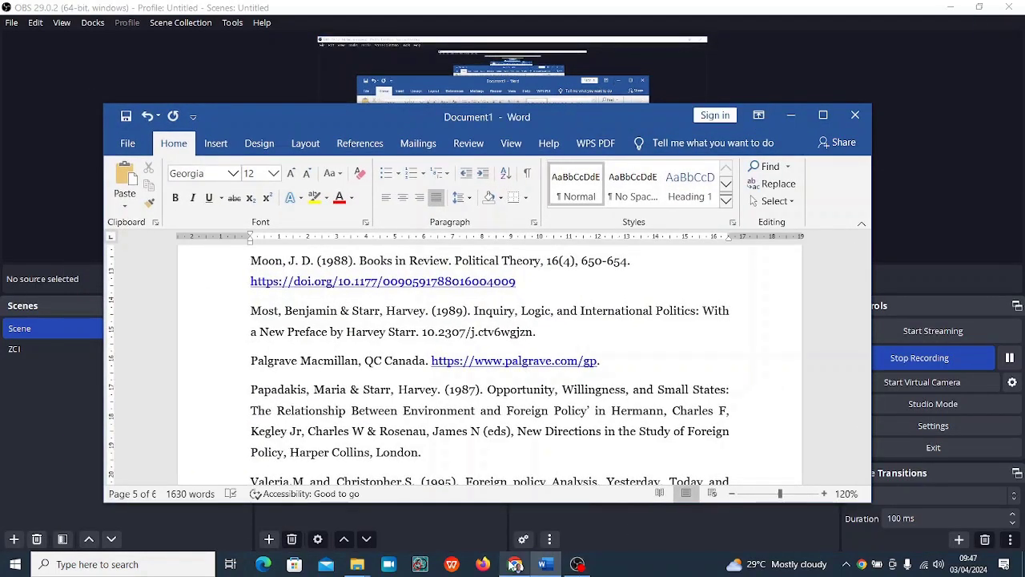
left_click(516, 565)
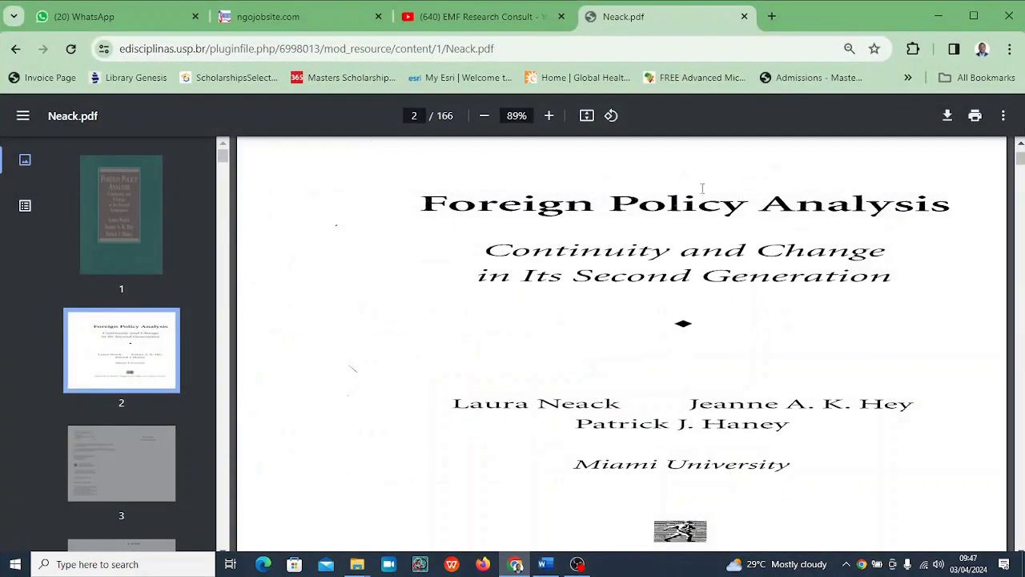
Step: Maximize Word and type the first author, Laura Neack, checking the spelling against the PDF
mouse_move(546, 565)
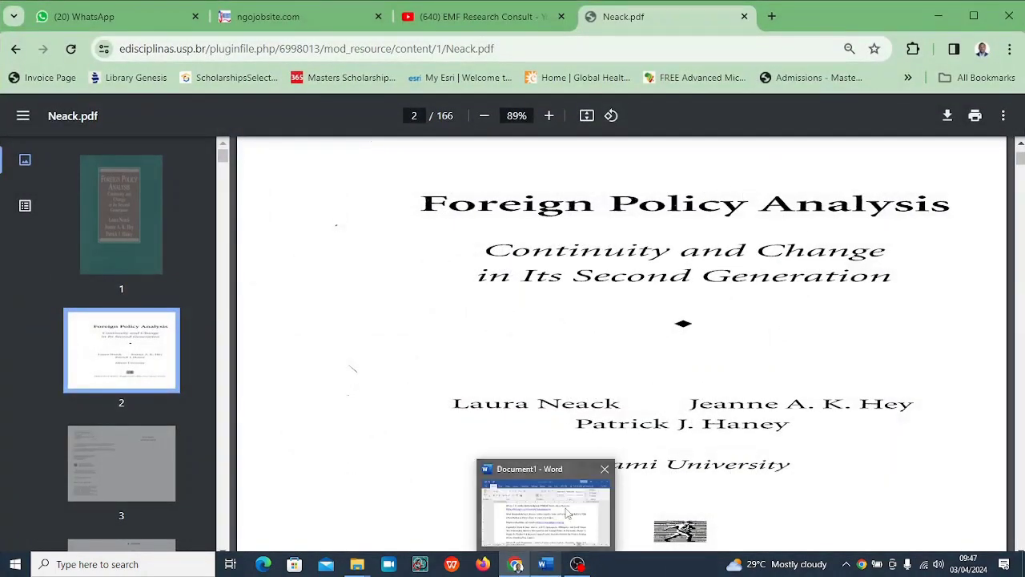
left_click(573, 481)
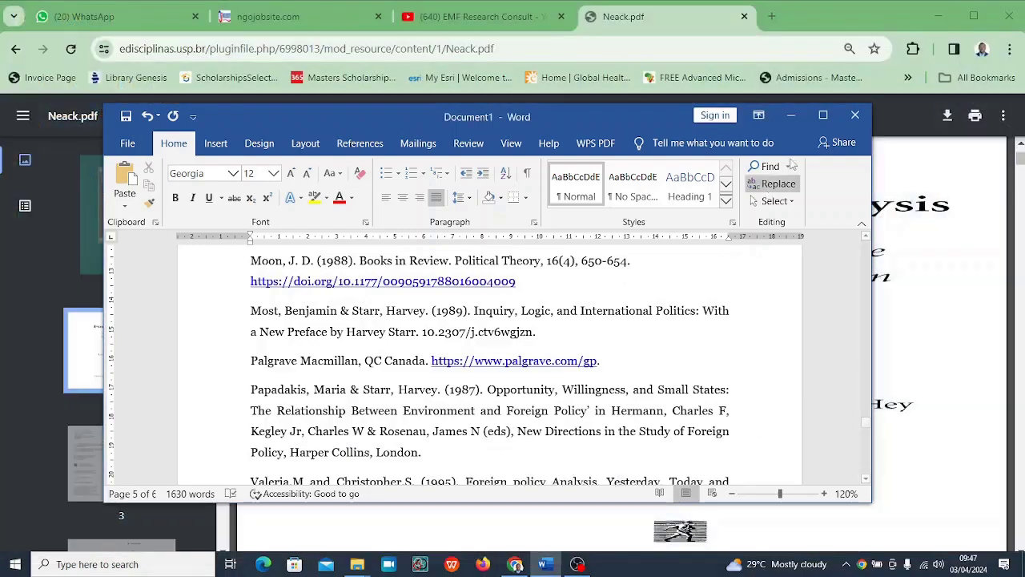
left_click(823, 116)
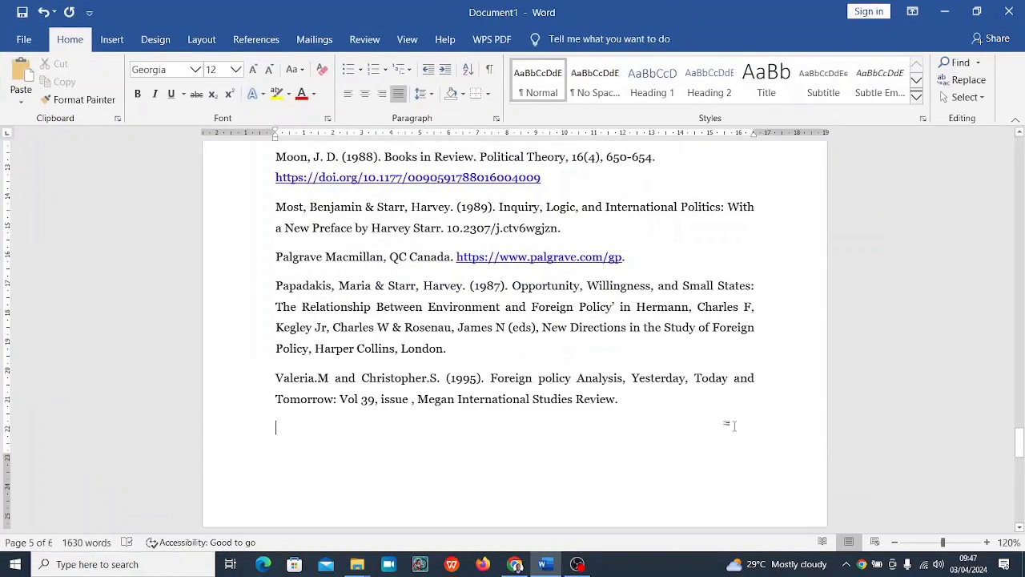
type("Lauren")
mouse_move(519, 564)
left_click(550, 531)
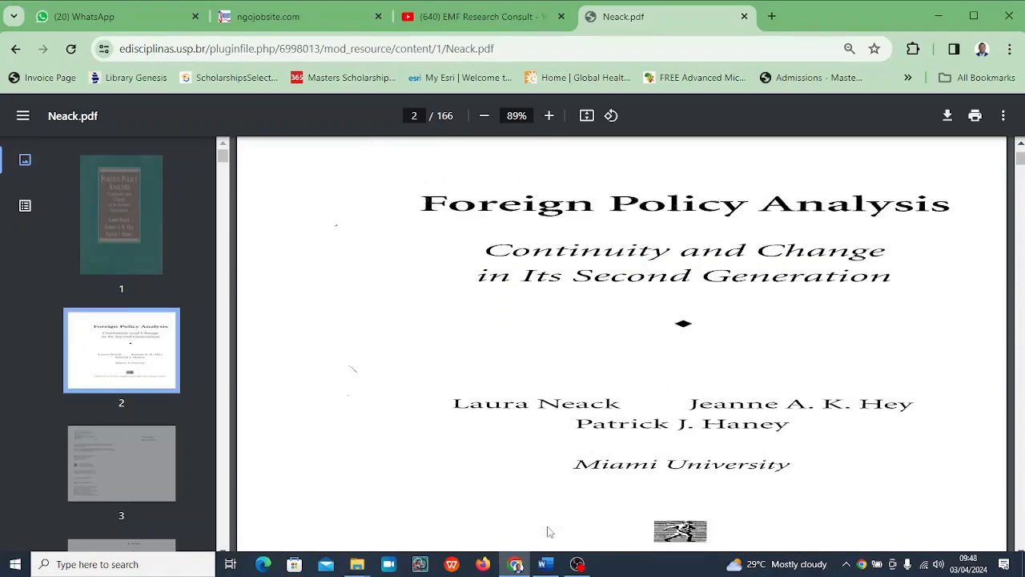
mouse_move(544, 566)
left_click(572, 520)
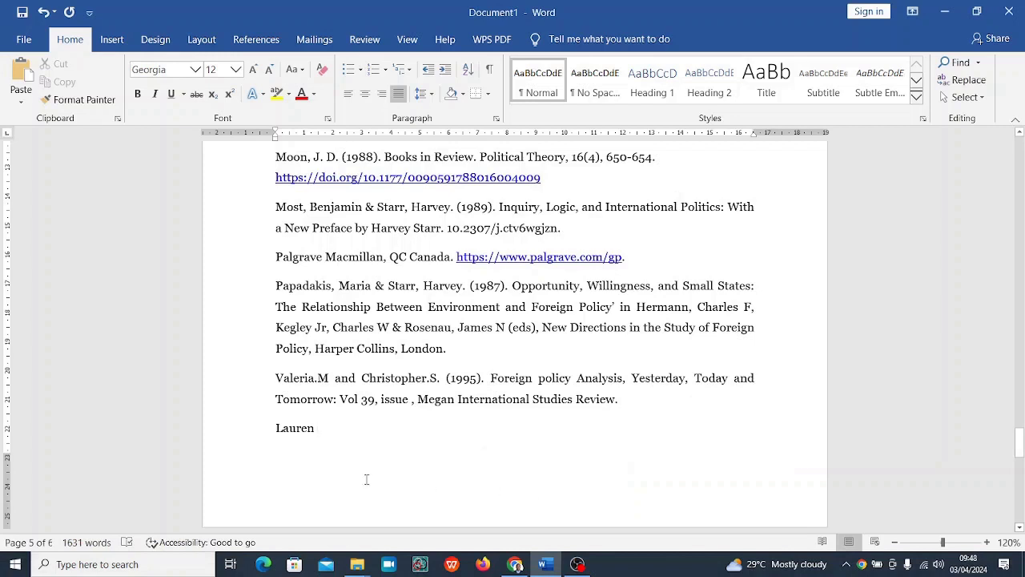
key("BackSpace")
key("BackSpace")
type("a Nea")
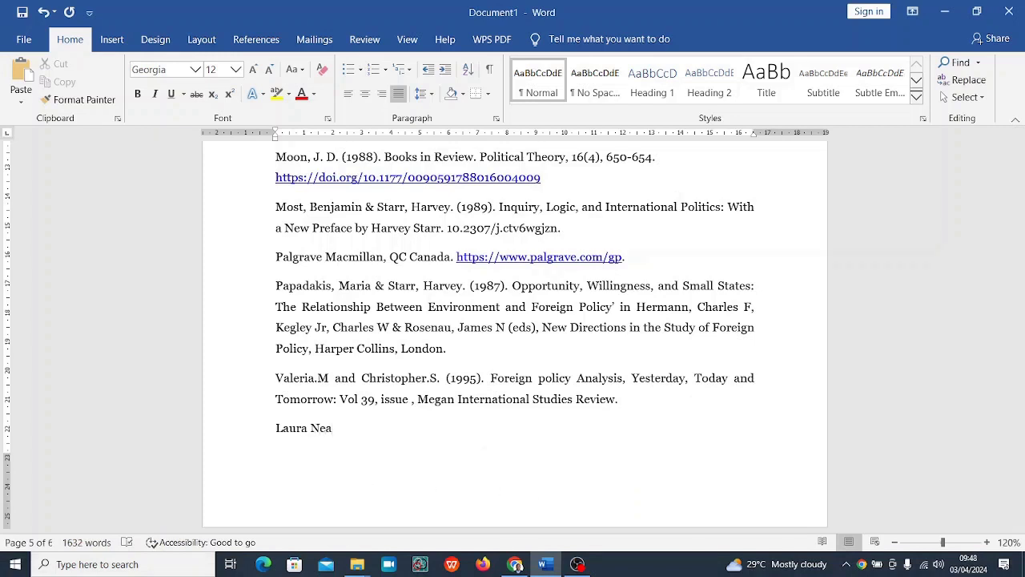
type("ck")
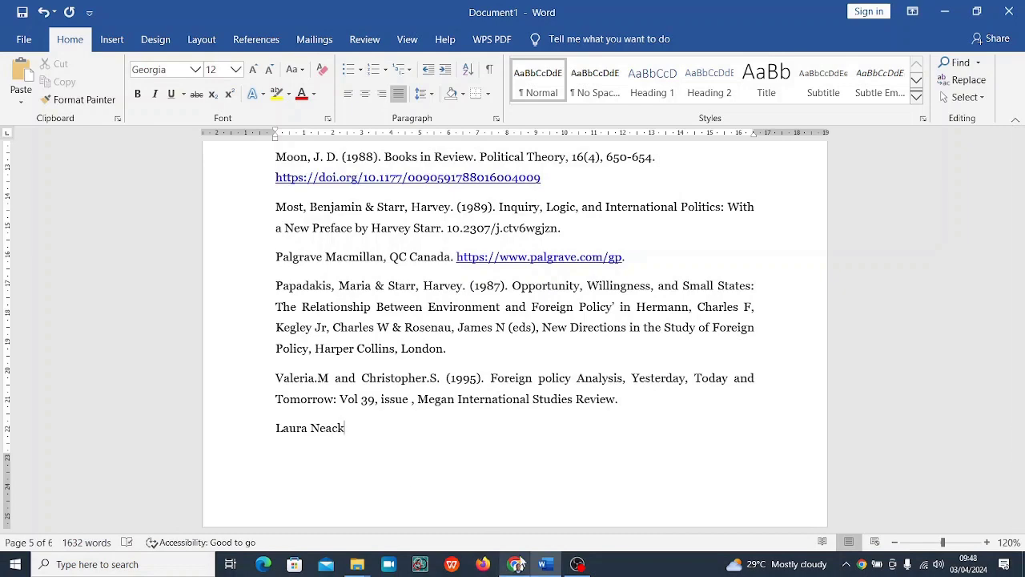
Step: Add ', Jeanne A.K Hey and' as the second author after Laura Neack
mouse_move(515, 564)
left_click(550, 522)
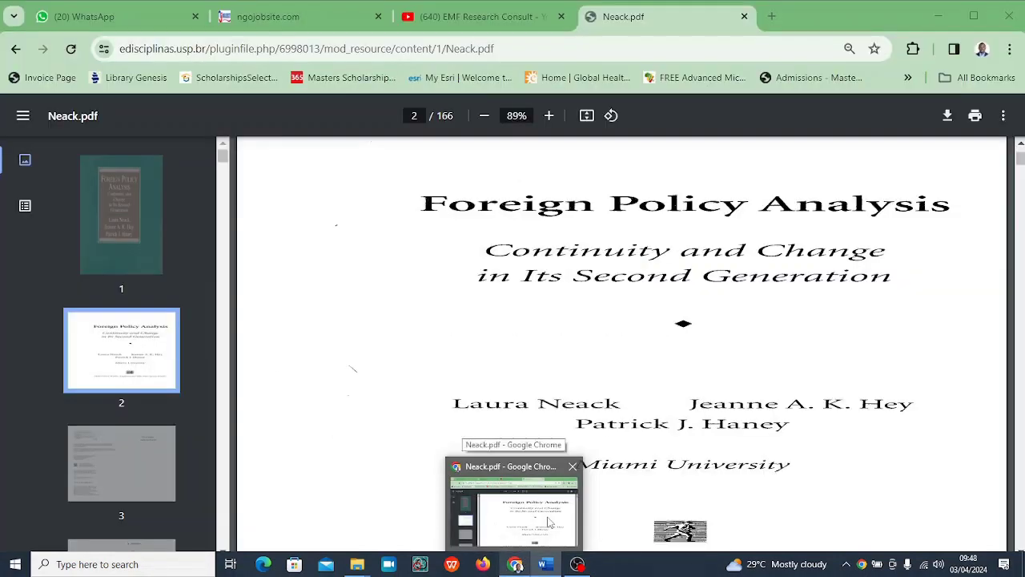
key("alt+Tab")
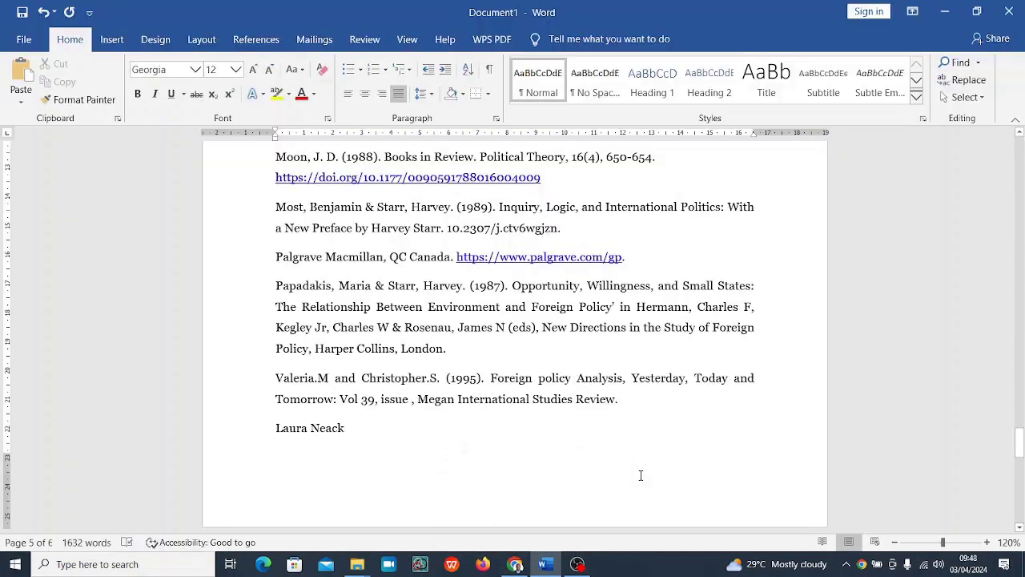
type(",")
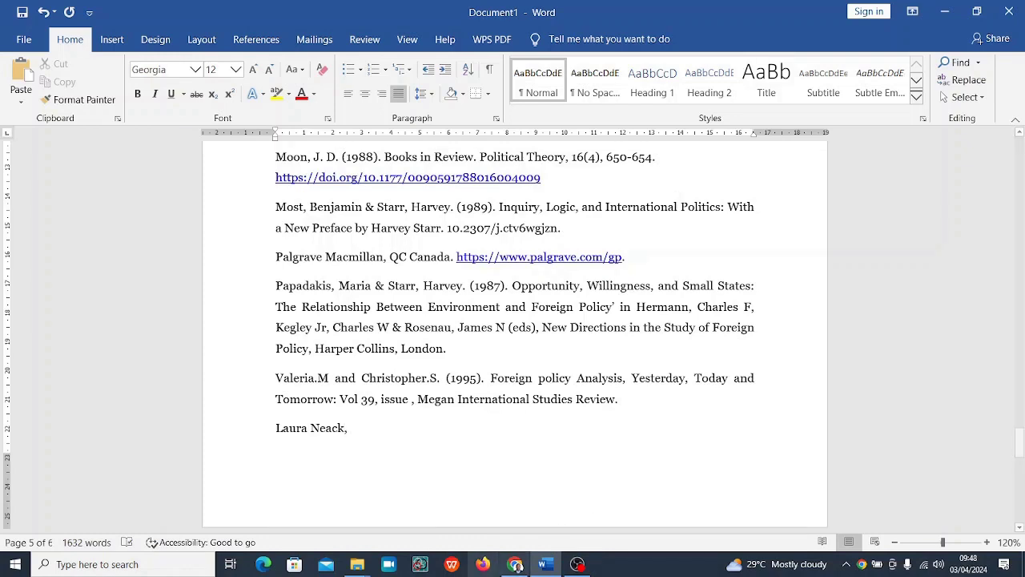
mouse_move(541, 545)
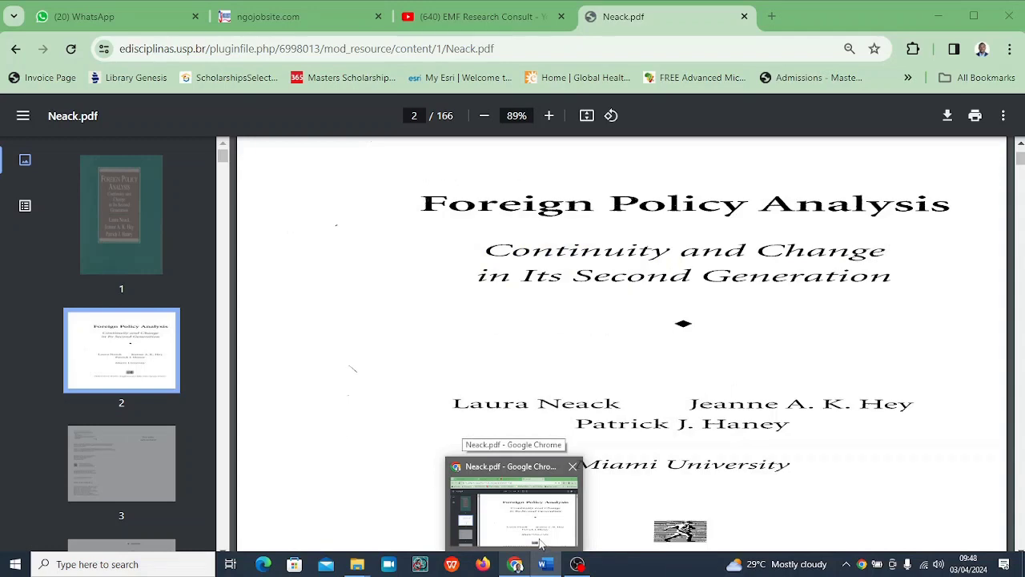
left_click(544, 564)
type("Jeanne")
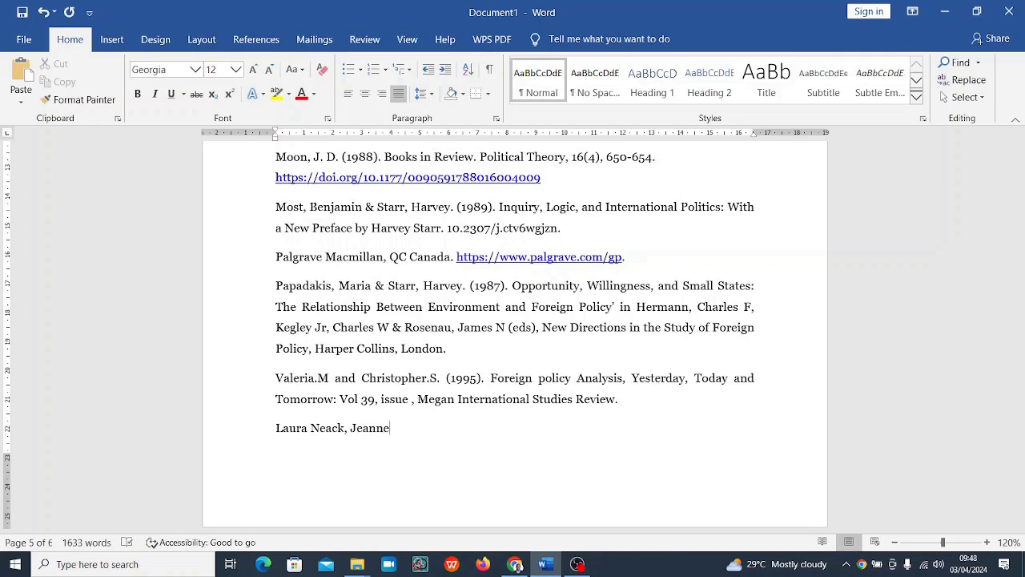
type(" A.K Hey and")
Step: Add the third author 'Patrick J Haney (' and bring the Neack PDF back up
mouse_move(516, 566)
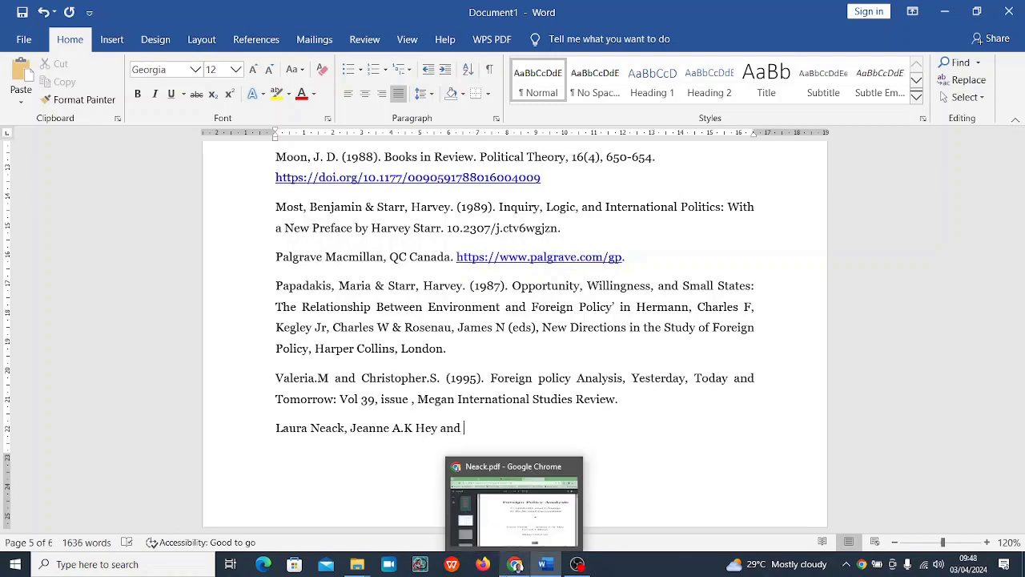
left_click(542, 527)
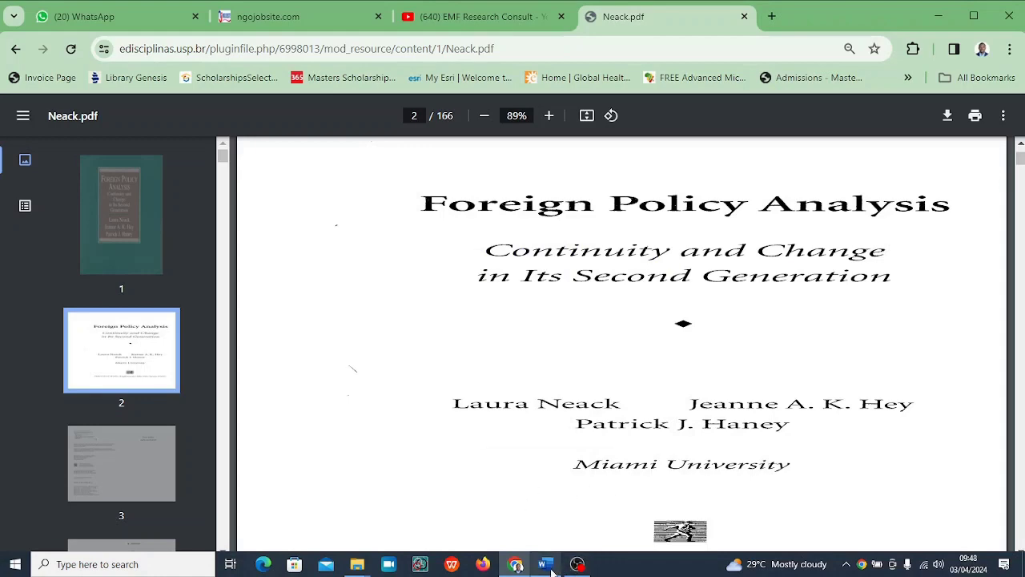
mouse_move(551, 569)
left_click(574, 525)
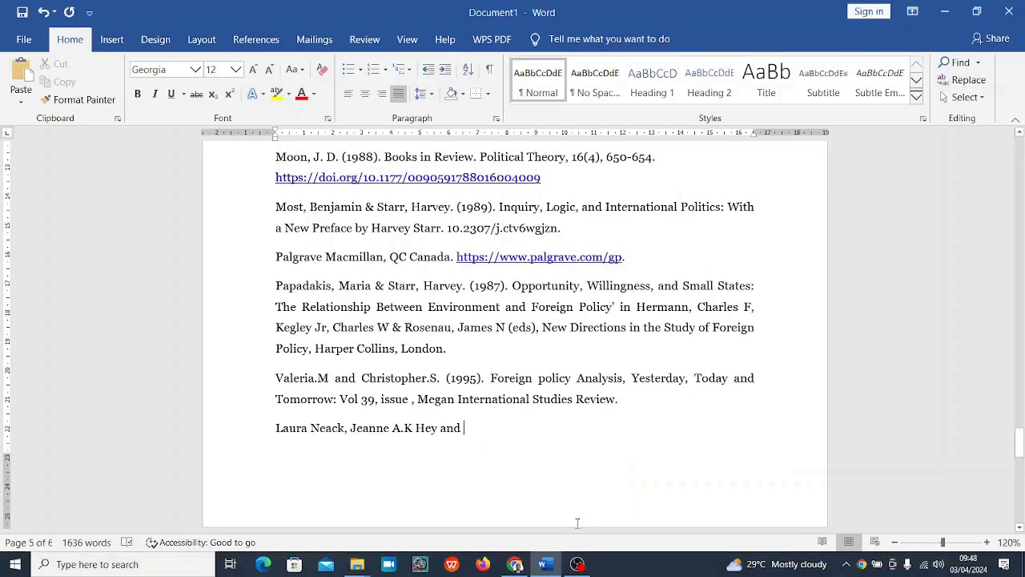
type("Patr")
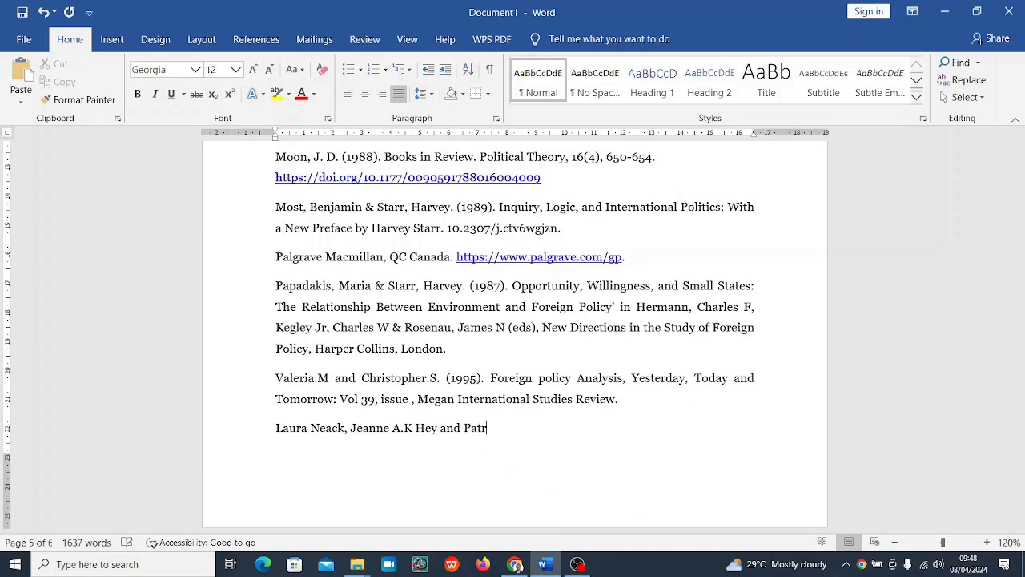
type("ick J Haney (")
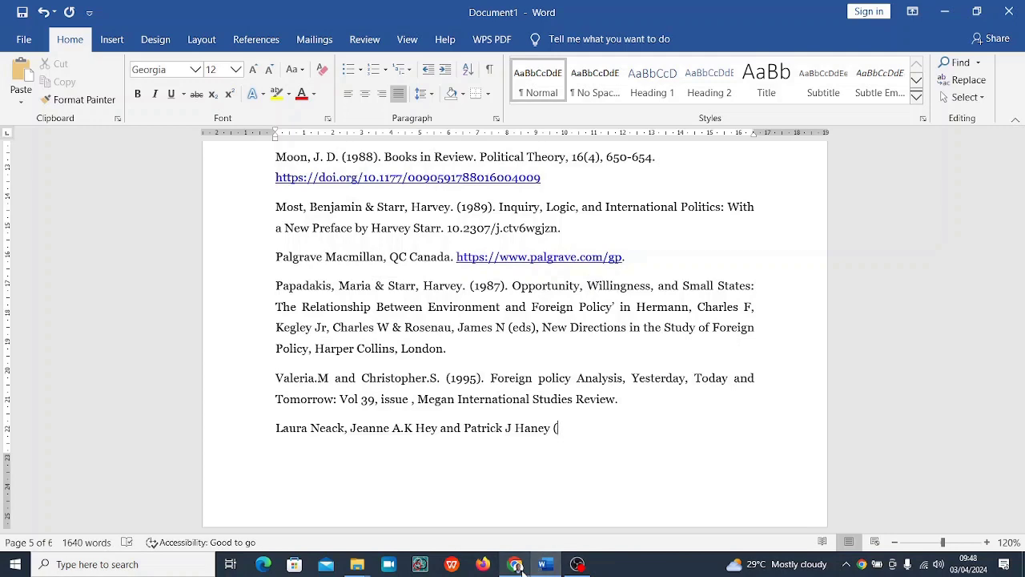
mouse_move(519, 566)
left_click(542, 542)
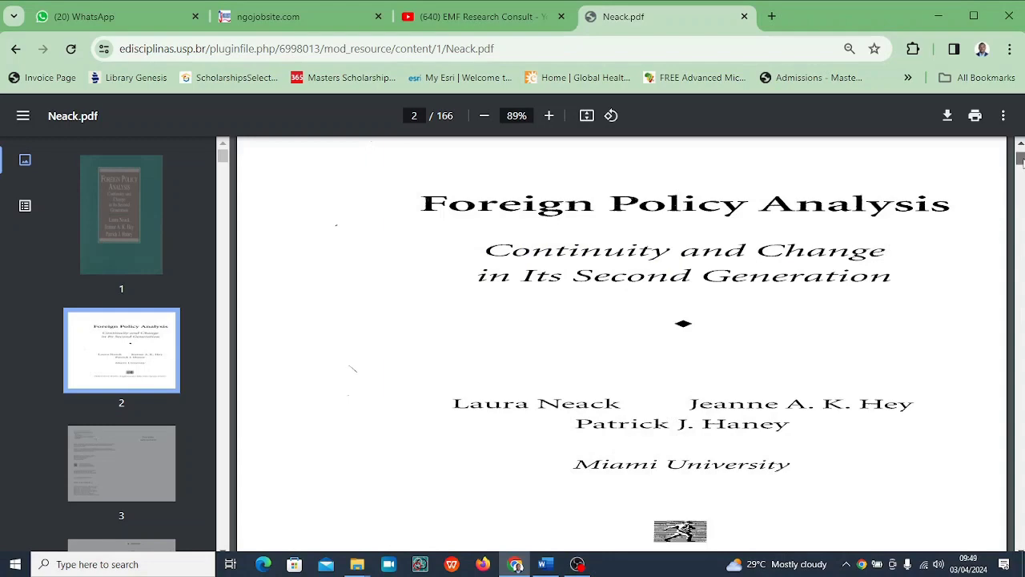
Step: Scroll between the PDF's title and copyright pages to find the ©1995 Prentice-Hall publication details
scroll(1021, 161, "down", 5)
scroll(1021, 160, "up", 3)
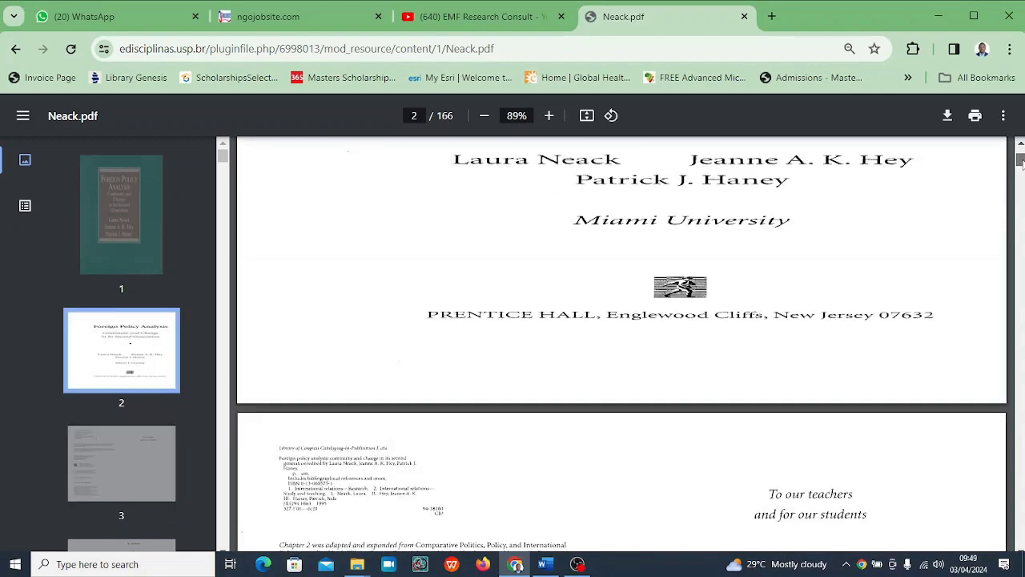
scroll(1020, 161, "down", 12)
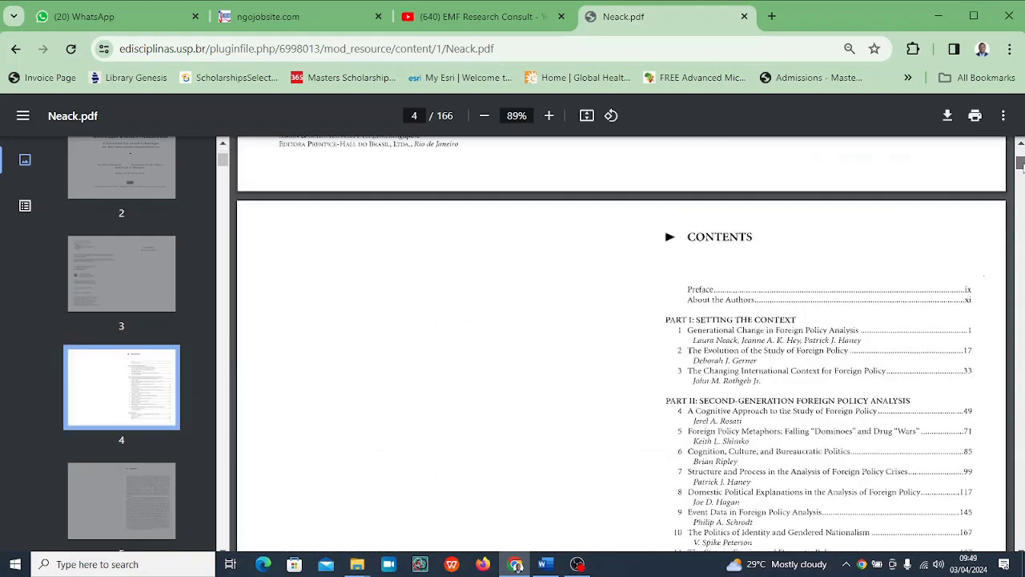
scroll(1020, 161, "up", 4)
scroll(1021, 164, "up", 2)
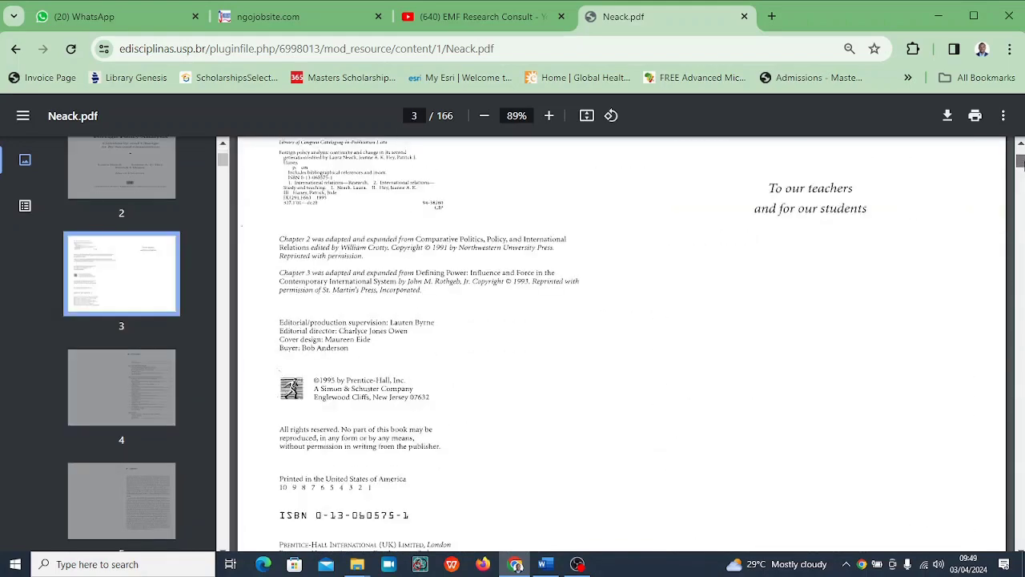
scroll(1021, 164, "down", 4)
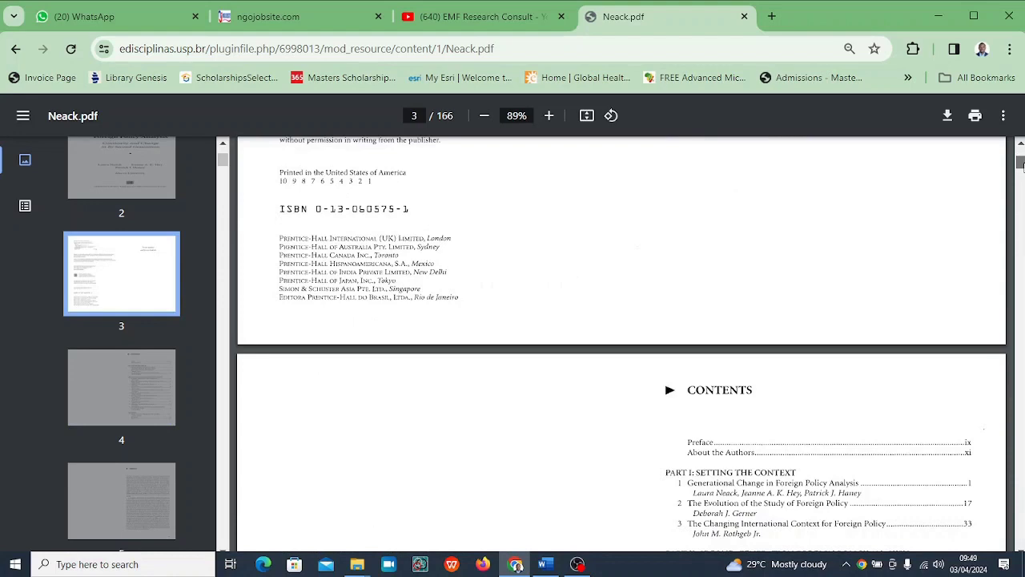
scroll(1021, 164, "up", 4)
scroll(1020, 164, "up", 2)
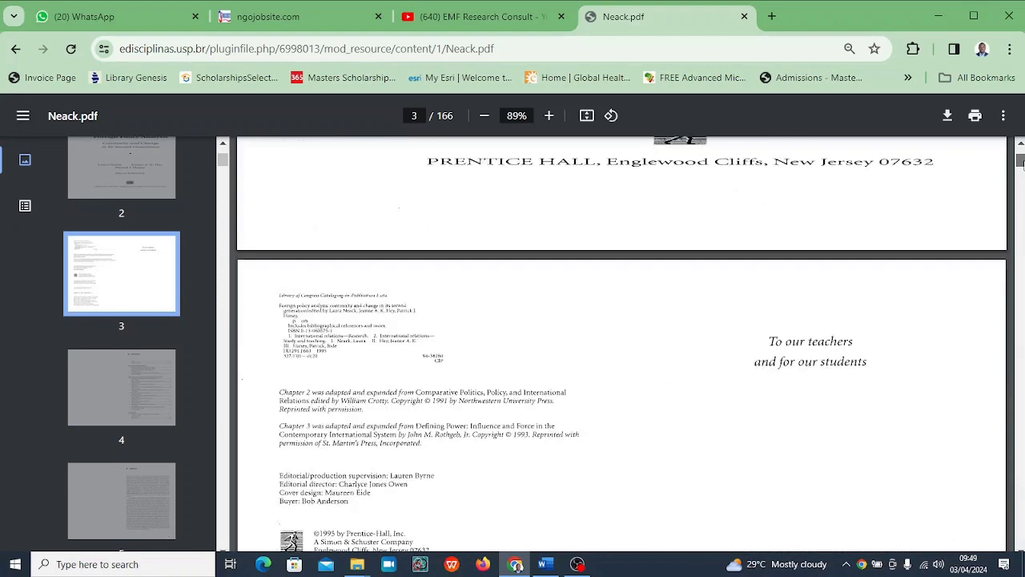
scroll(1020, 164, "down", 2)
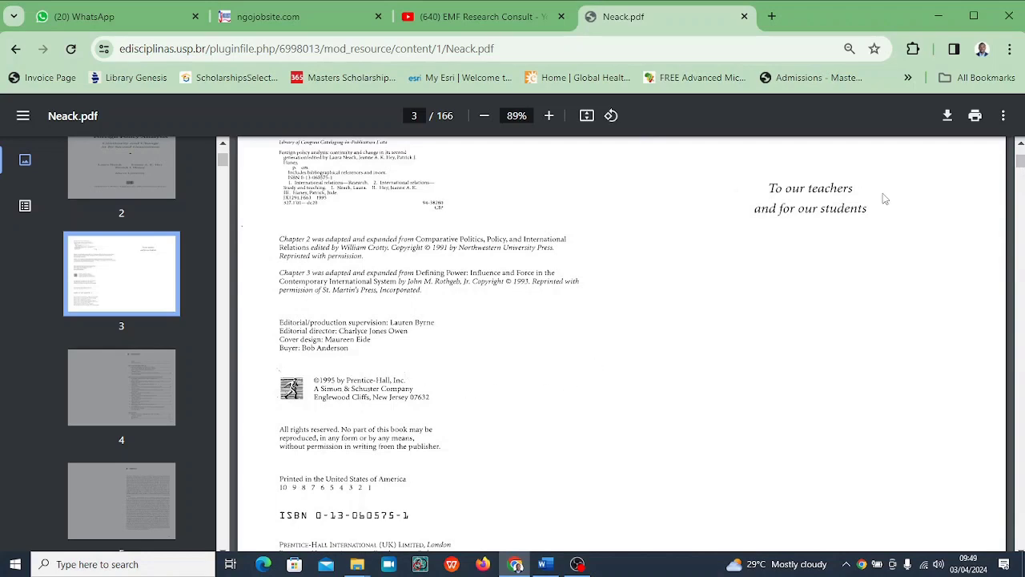
scroll(1021, 163, "up", 3)
left_click_drag(1021, 163, 1020, 163)
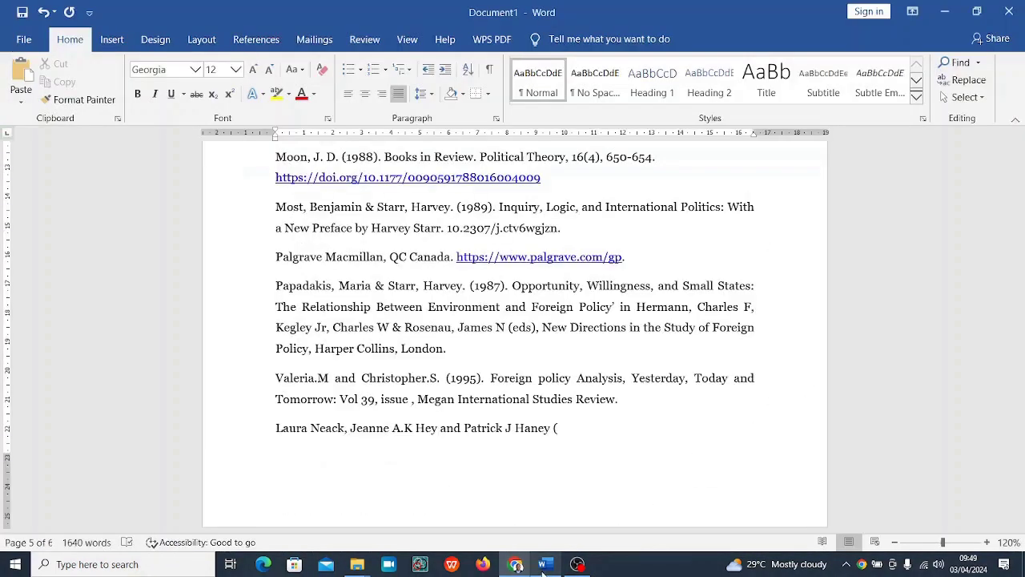
Step: Finish the entry after Haney with '. (1995). Foreign Policy', removing the stray space
left_click(544, 564)
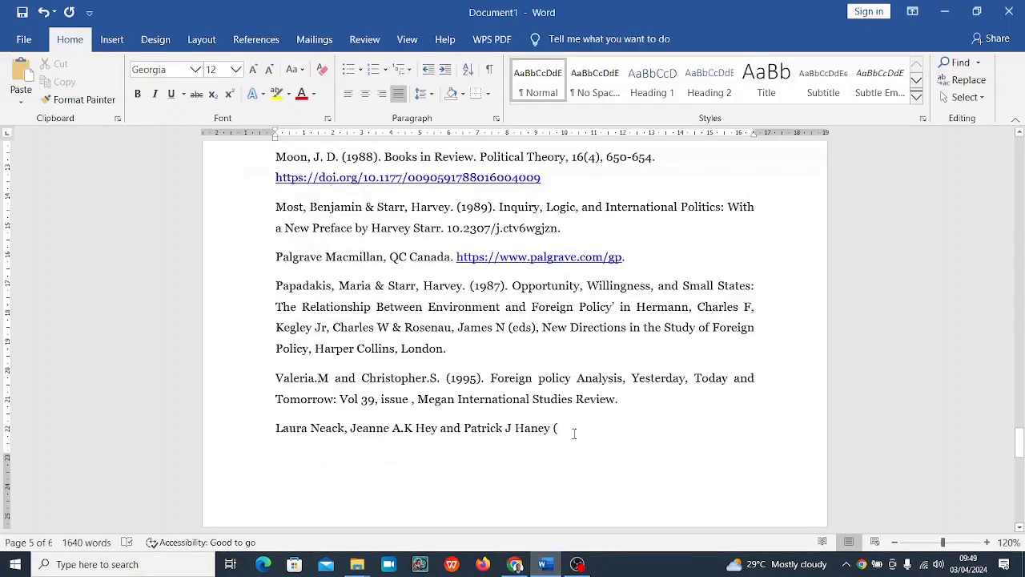
type("1995")
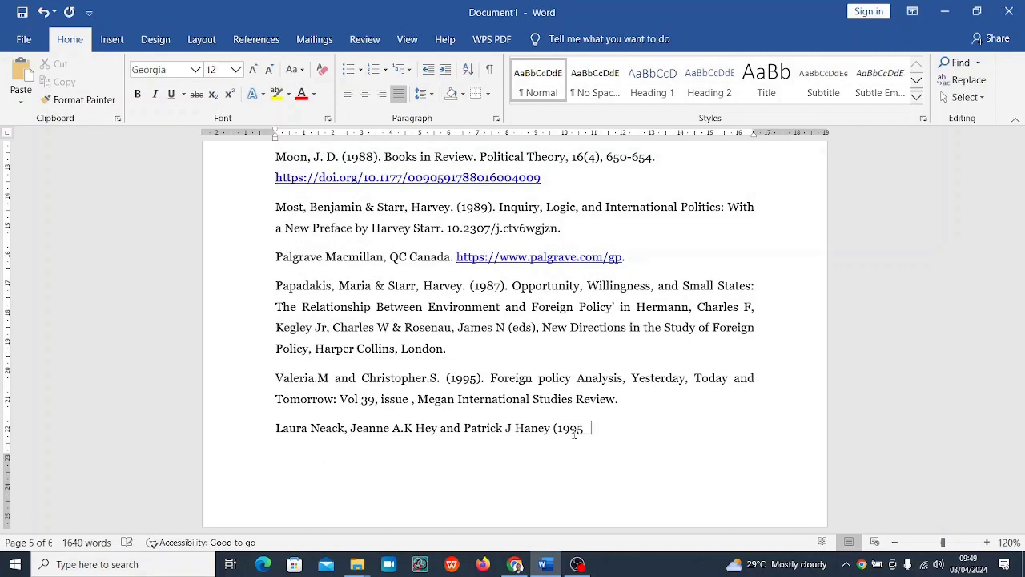
type(" )")
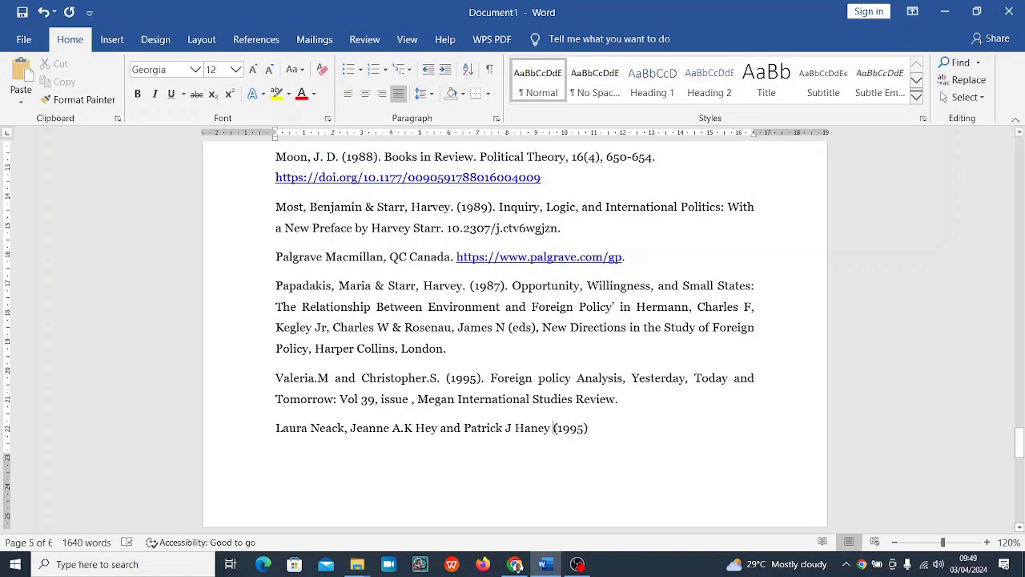
left_click(553, 427)
key("BackSpace")
type(". (1995). Fore")
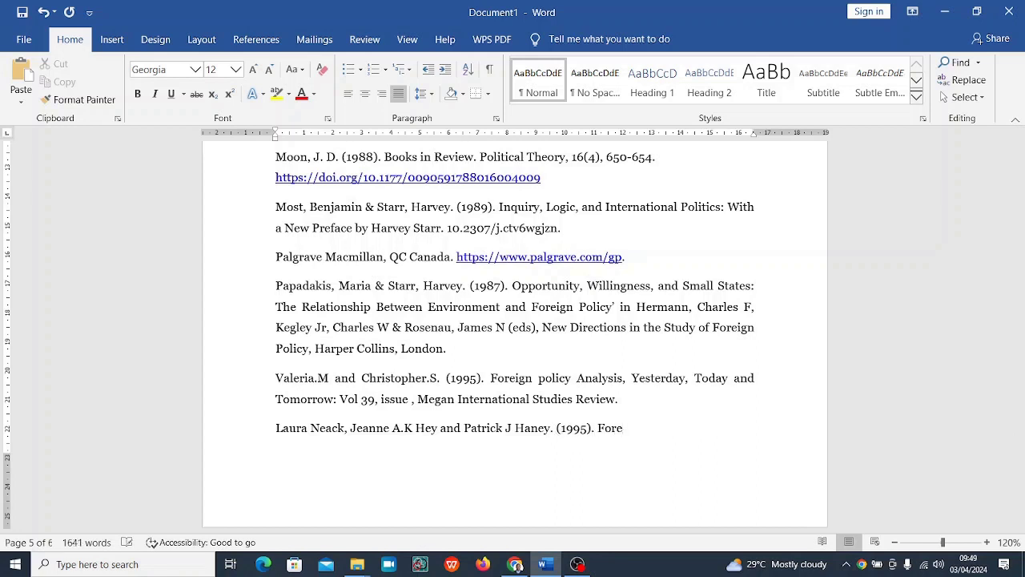
type("ign Policy")
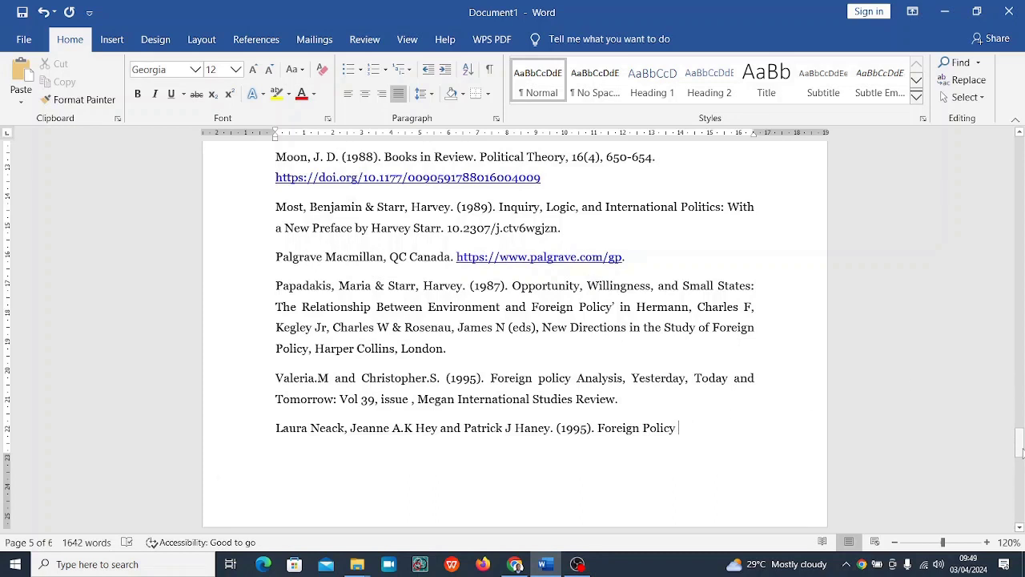
left_click_drag(1021, 453, 1021, 453)
left_click_drag(1020, 454, 1020, 372)
Step: Insert '(Laura, Jeanne & Patrick, 1995)' after 'foreign policies' in the page-4 sentence
left_click(331, 253)
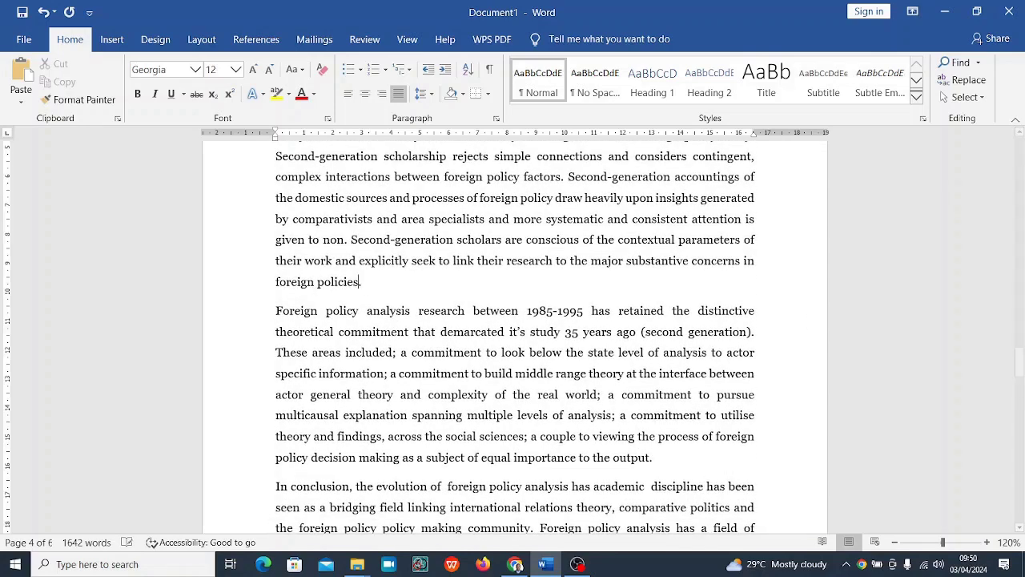
left_click(364, 287)
type("(Laura, Jeanne")
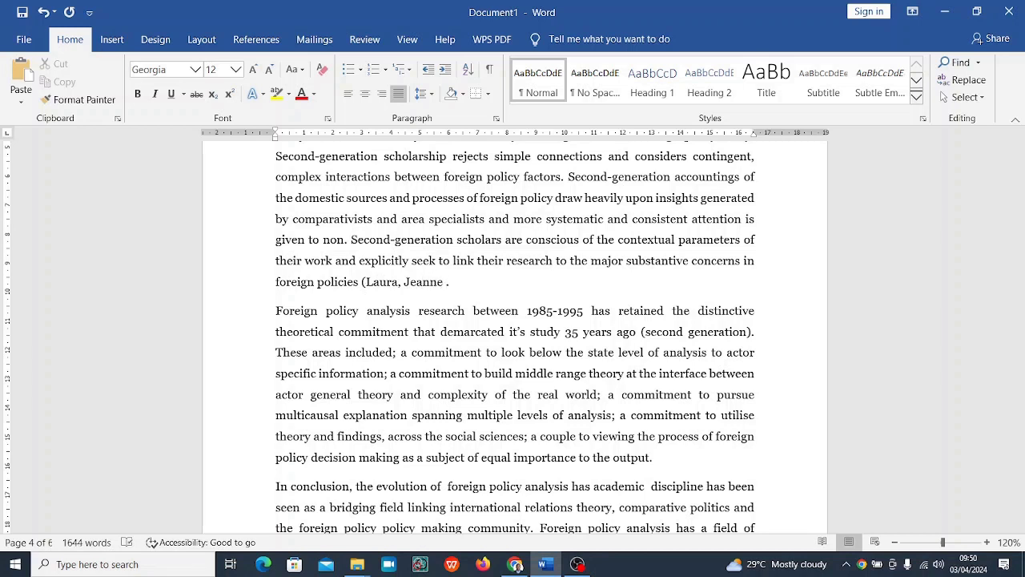
type(" ^")
key("BackSpace")
type("& Patrick, 1995)")
left_click(557, 290)
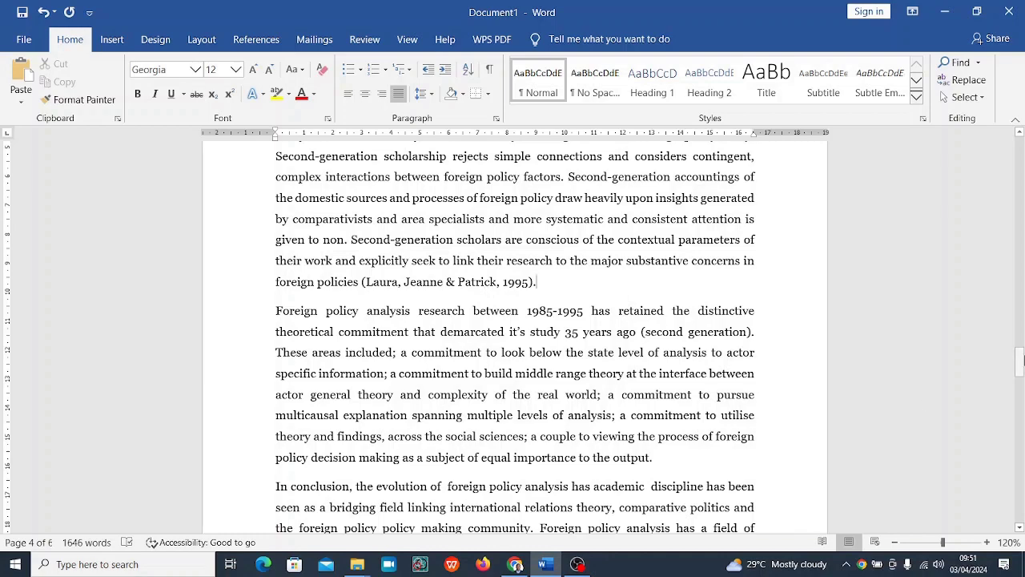
left_click_drag(1020, 360, 1016, 429)
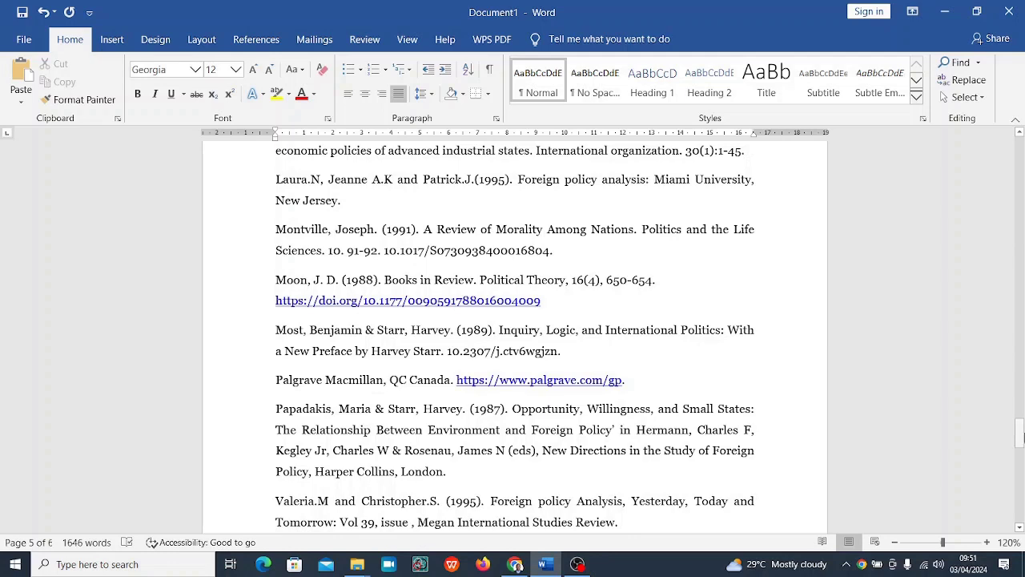
left_click_drag(1020, 437, 1020, 451)
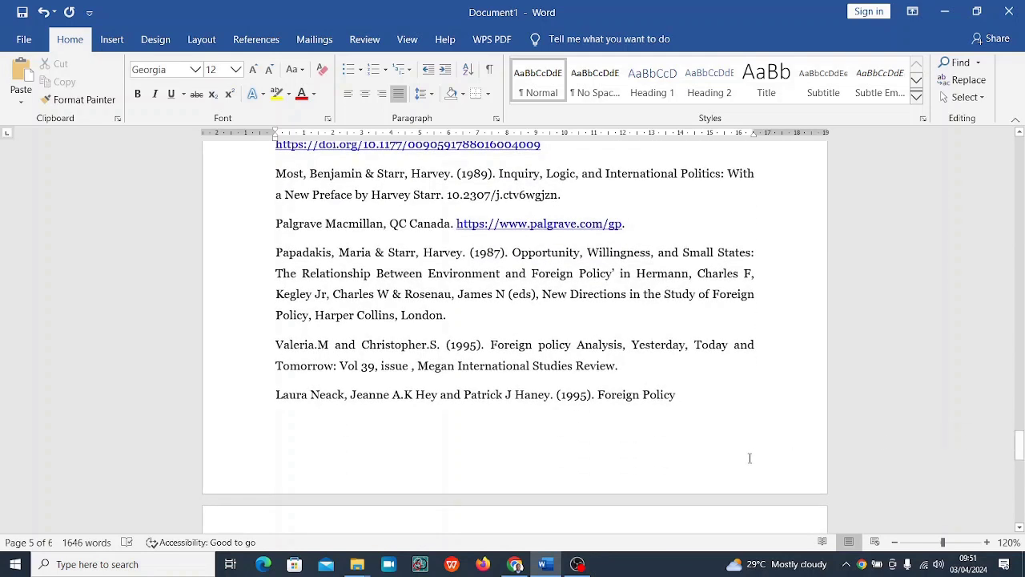